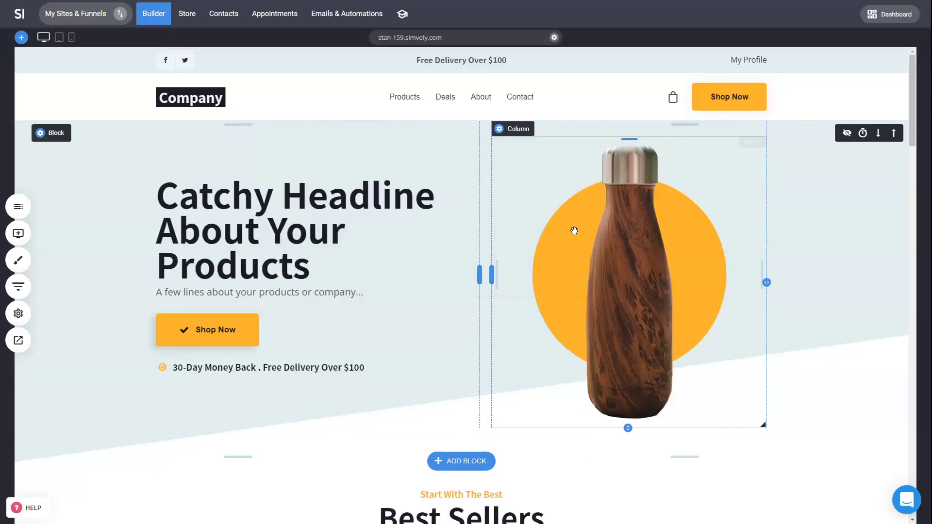
From the Popups list, start a new popup using 'The Newsletter' template under Opt-In
{"action": "left_click", "coordinate": [18, 207]}
{"action": "left_click", "coordinate": [107, 101]}
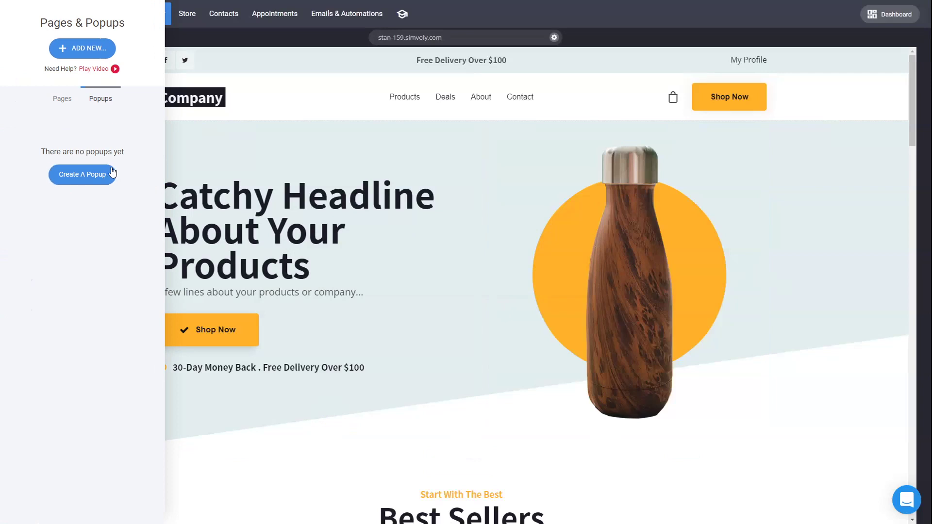
{"action": "left_click", "coordinate": [107, 175]}
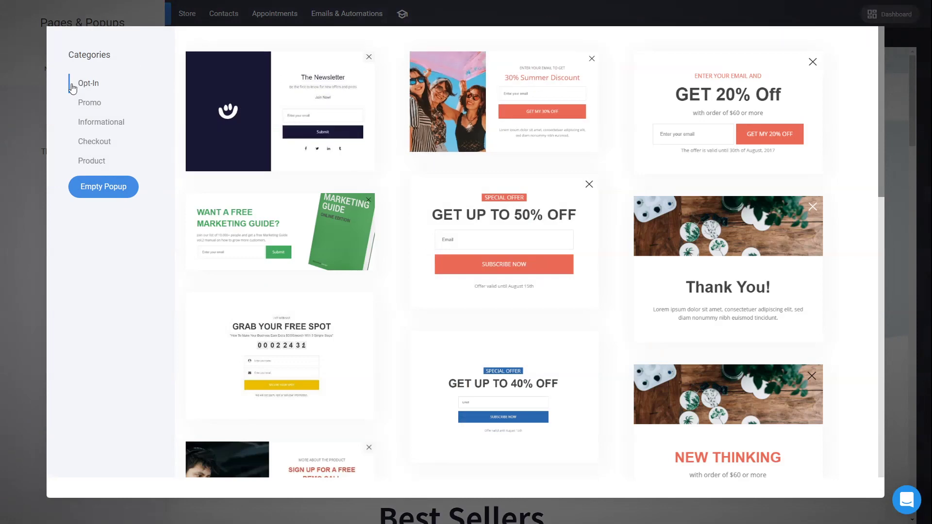
{"action": "left_click", "coordinate": [117, 110]}
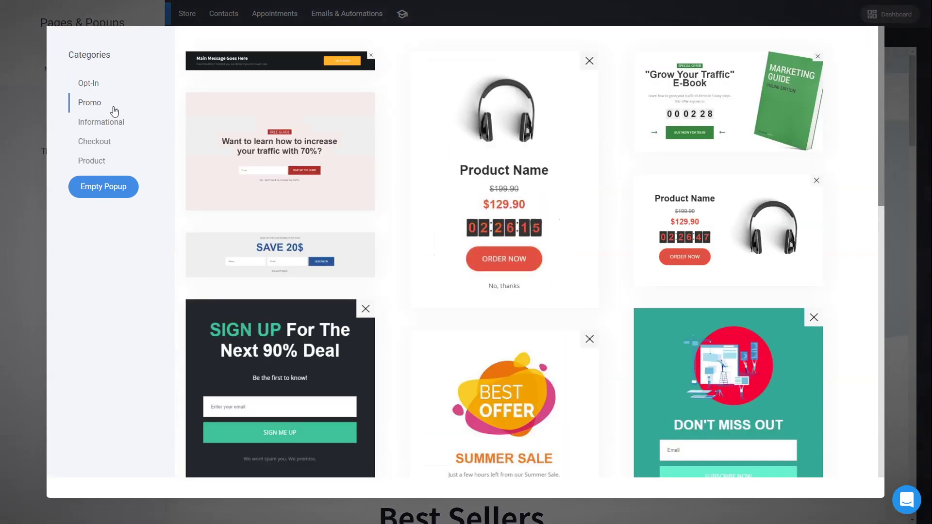
{"action": "left_click", "coordinate": [97, 87]}
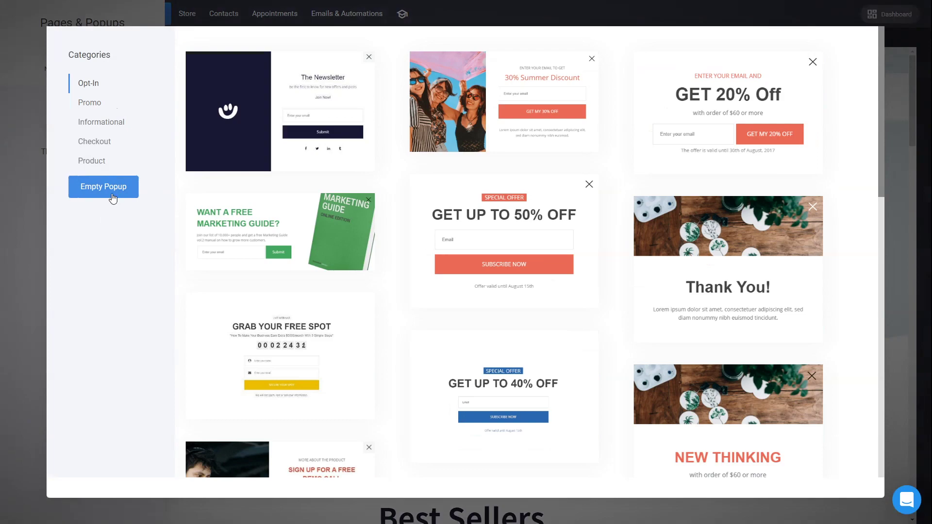
{"action": "left_click", "coordinate": [314, 121]}
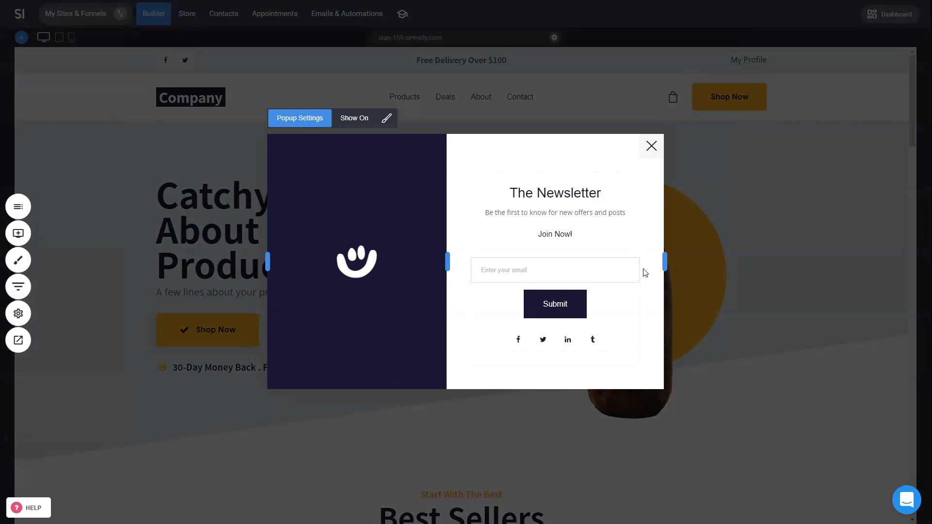
Try the popup's content layouts and keep the one with the image on the left
{"action": "left_click", "coordinate": [18, 233]}
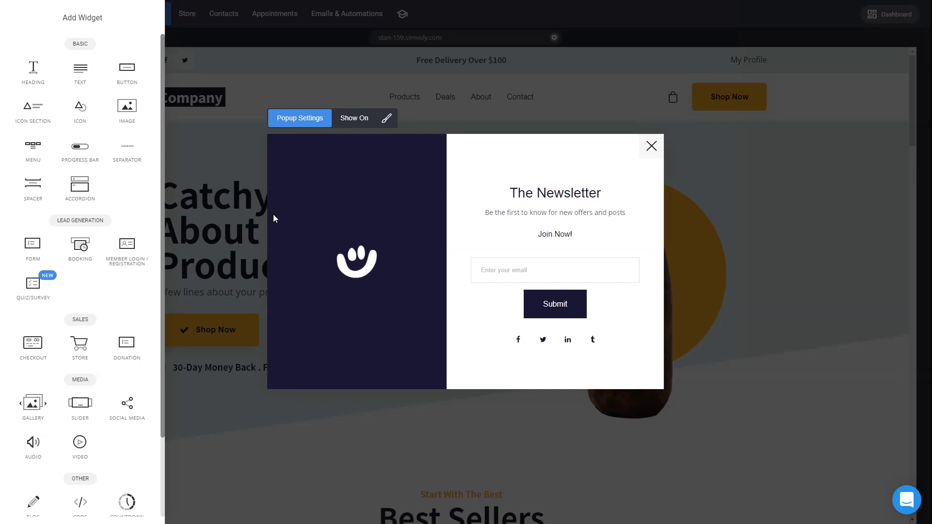
{"action": "left_click", "coordinate": [354, 233]}
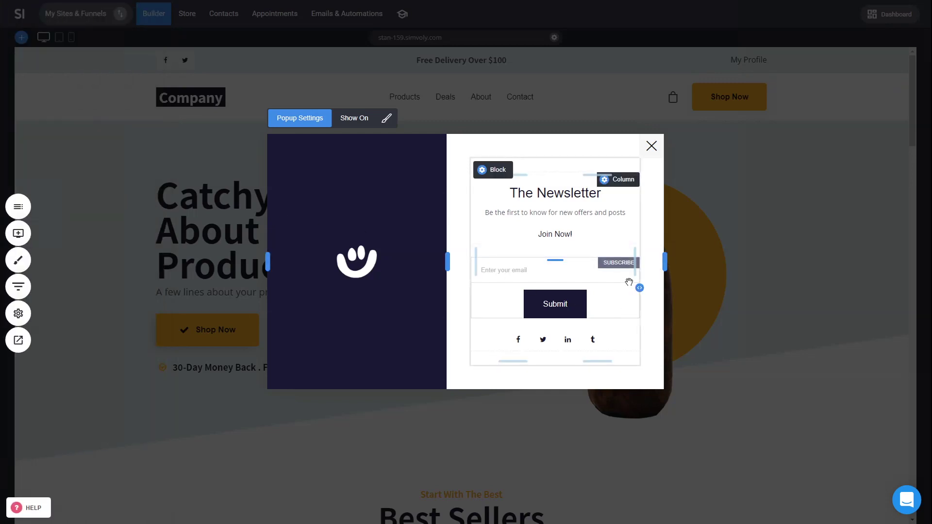
{"action": "left_click", "coordinate": [386, 118]}
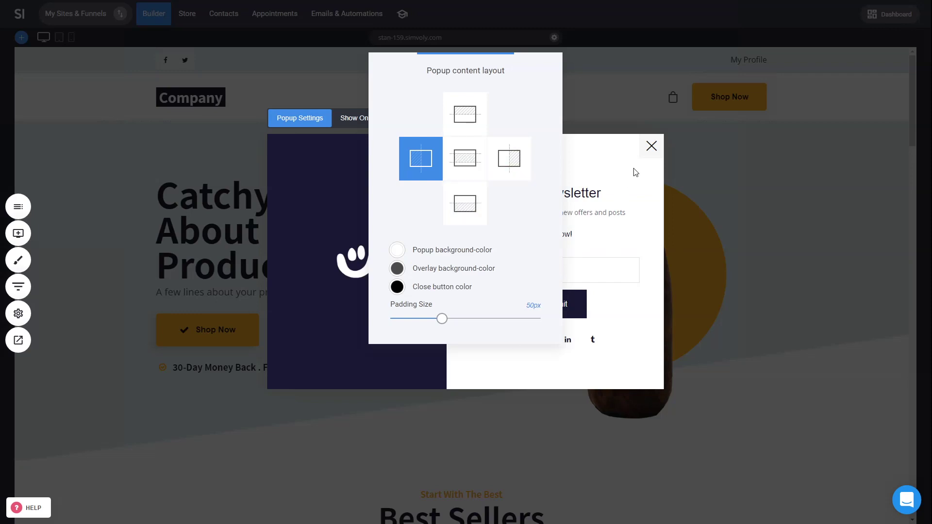
{"action": "left_click", "coordinate": [461, 163]}
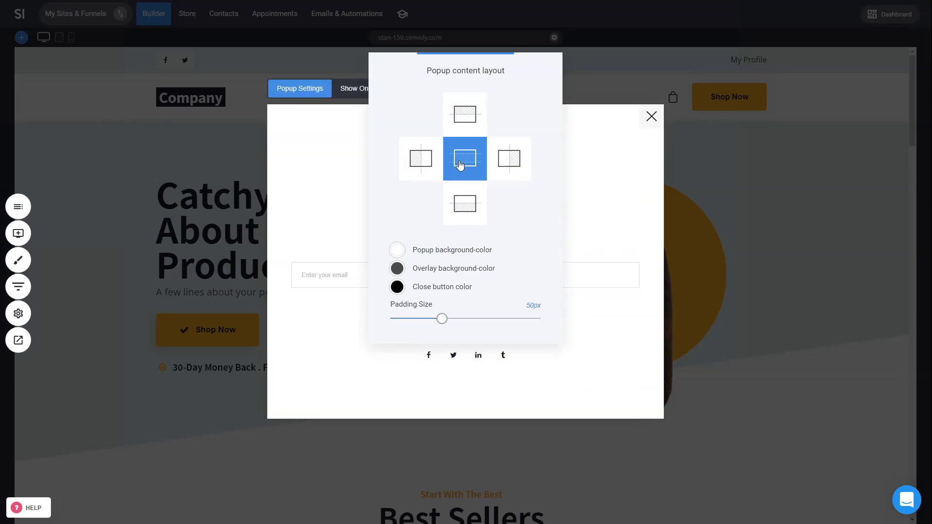
{"action": "left_click", "coordinate": [512, 173]}
{"action": "left_click", "coordinate": [466, 119]}
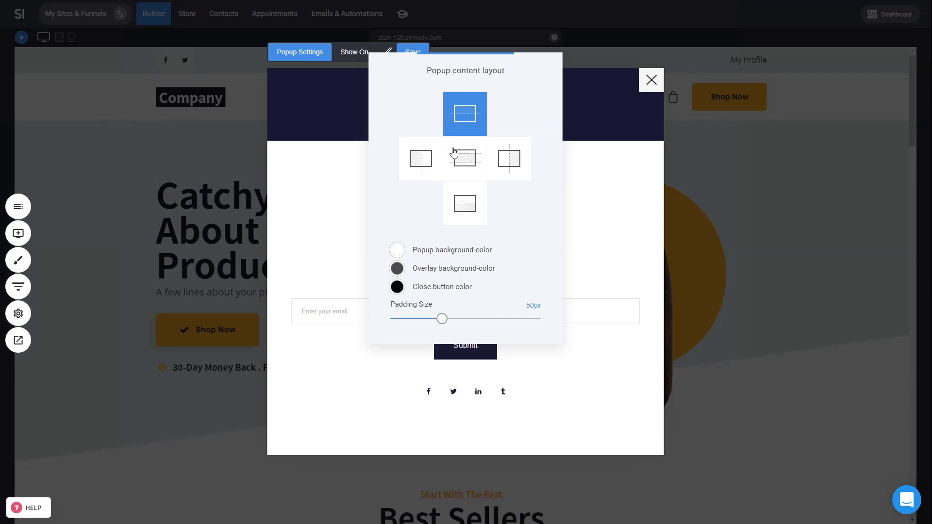
{"action": "left_click", "coordinate": [408, 172]}
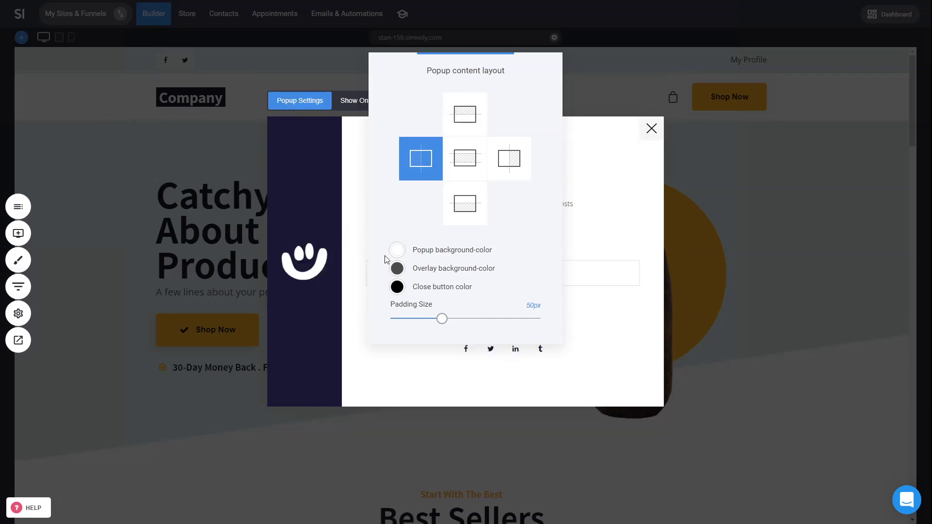
Set padding to 56px, make the overlay dark grey 2C2C2C at about 0.62 opacity, and resize the left column
{"action": "mouse_move", "coordinate": [440, 320]}
{"action": "left_mouse_down"}
{"action": "mouse_move", "coordinate": [485, 320]}
{"action": "mouse_move", "coordinate": [447, 319]}
{"action": "left_mouse_up"}
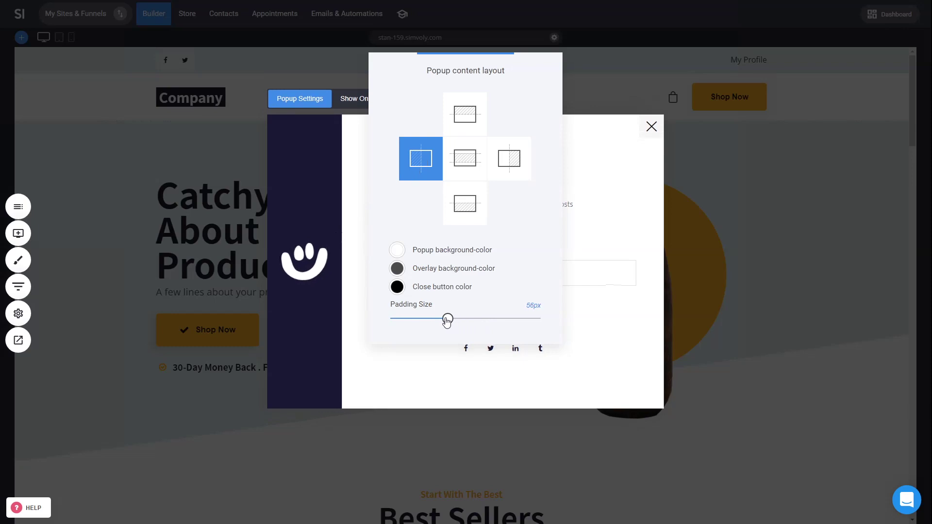
{"action": "left_click", "coordinate": [396, 269]}
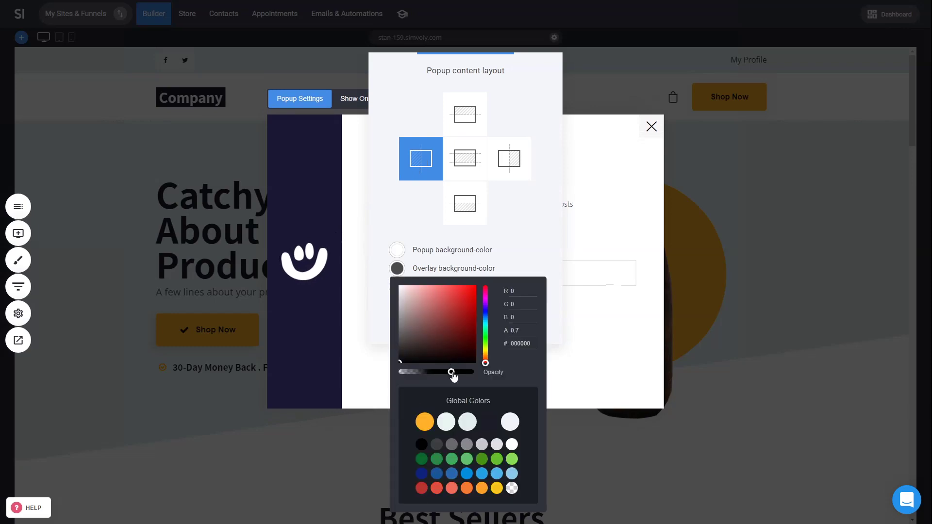
{"action": "mouse_move", "coordinate": [451, 372]}
{"action": "left_mouse_down"}
{"action": "mouse_move", "coordinate": [410, 372]}
{"action": "mouse_move", "coordinate": [444, 371]}
{"action": "left_mouse_up"}
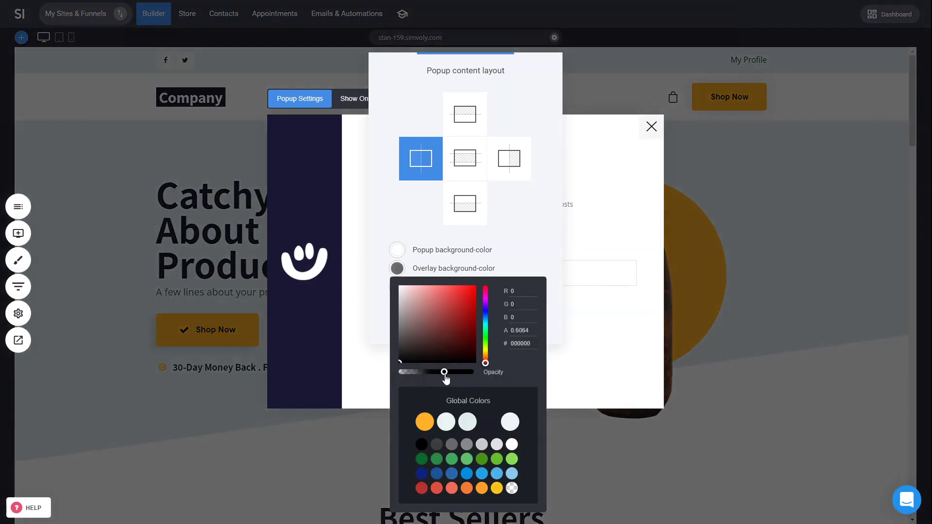
{"action": "left_click", "coordinate": [454, 309]}
{"action": "left_click_drag", "start_coordinate": [455, 308], "coordinate": [401, 350]}
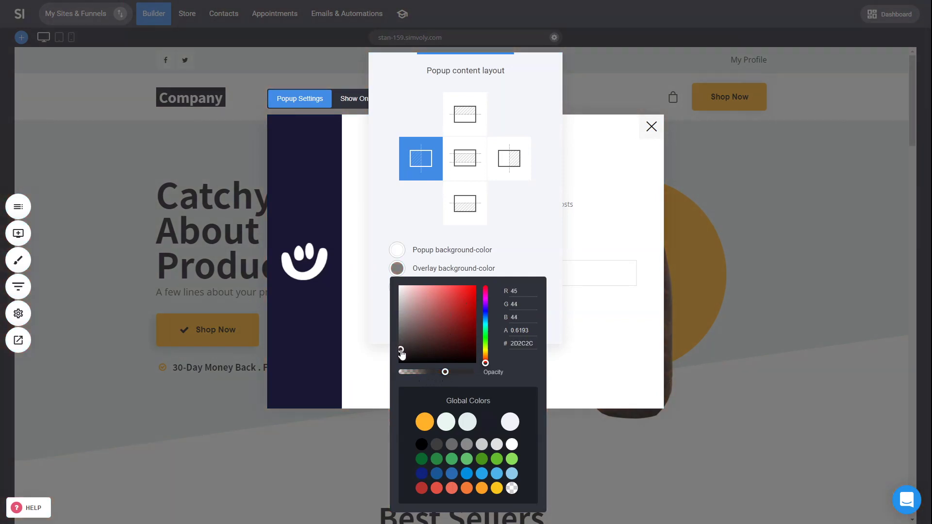
{"action": "left_click", "coordinate": [593, 254]}
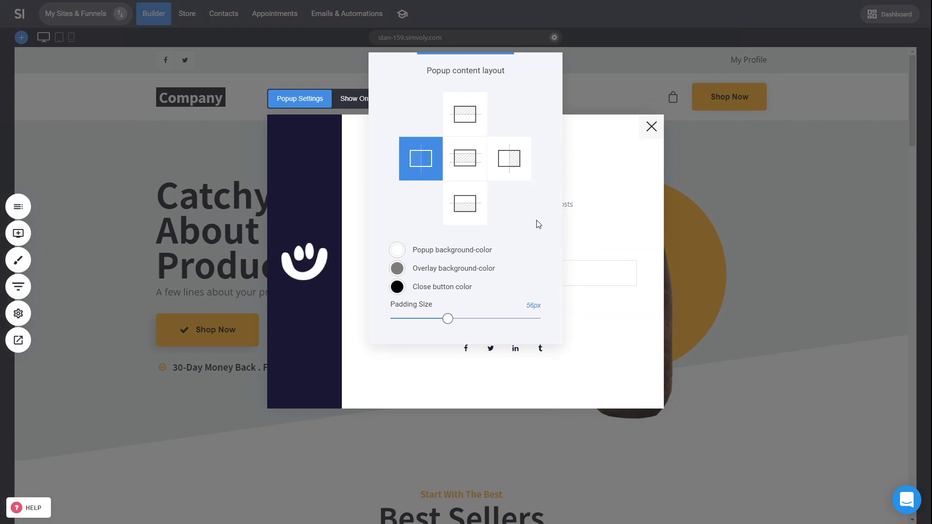
{"action": "left_click_drag", "start_coordinate": [339, 263], "coordinate": [440, 262]}
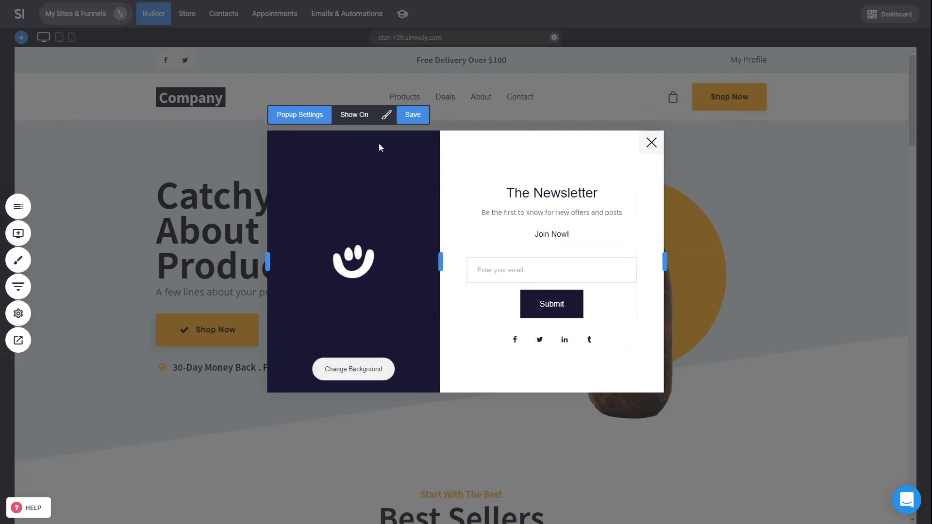
Save the popup, try the corner, full-screen and top/bottom bar positions, then return it to centre
{"action": "left_click", "coordinate": [412, 116]}
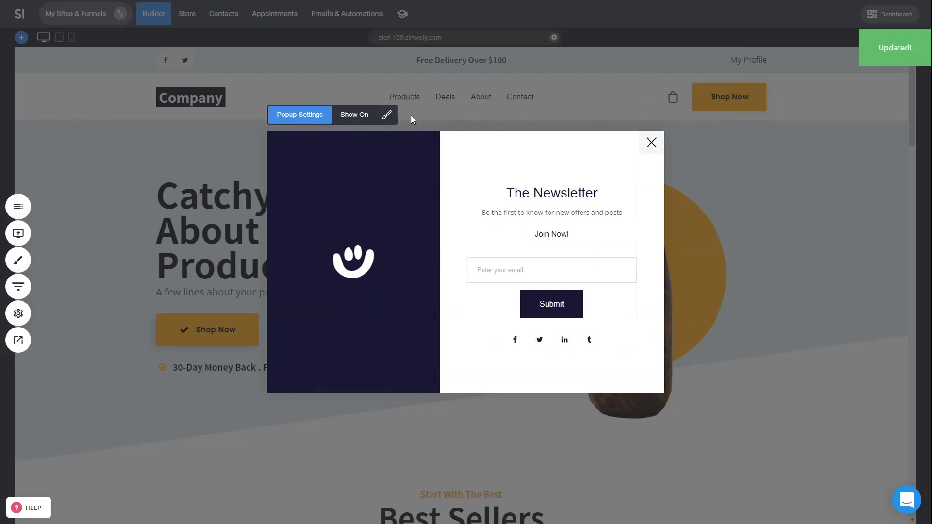
{"action": "left_click", "coordinate": [315, 119]}
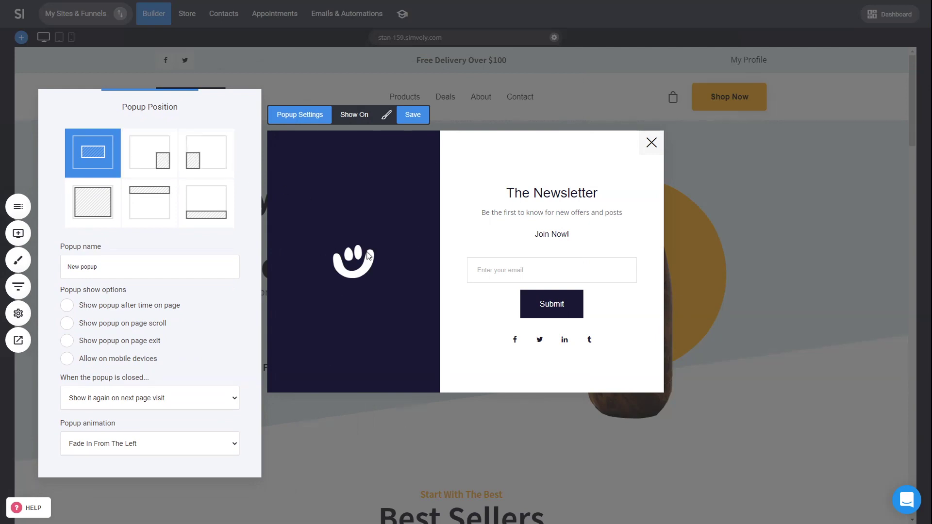
{"action": "left_click", "coordinate": [161, 157]}
{"action": "left_click", "coordinate": [192, 162]}
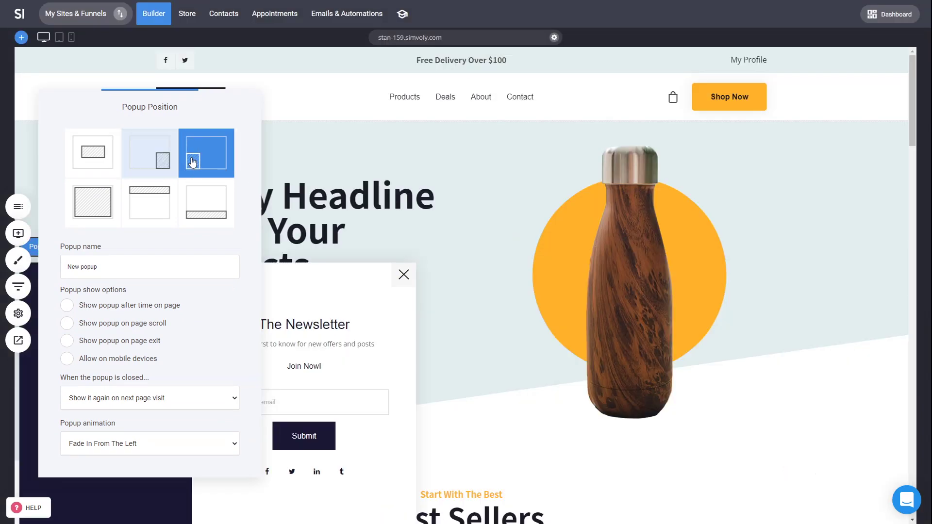
{"action": "left_click", "coordinate": [112, 207]}
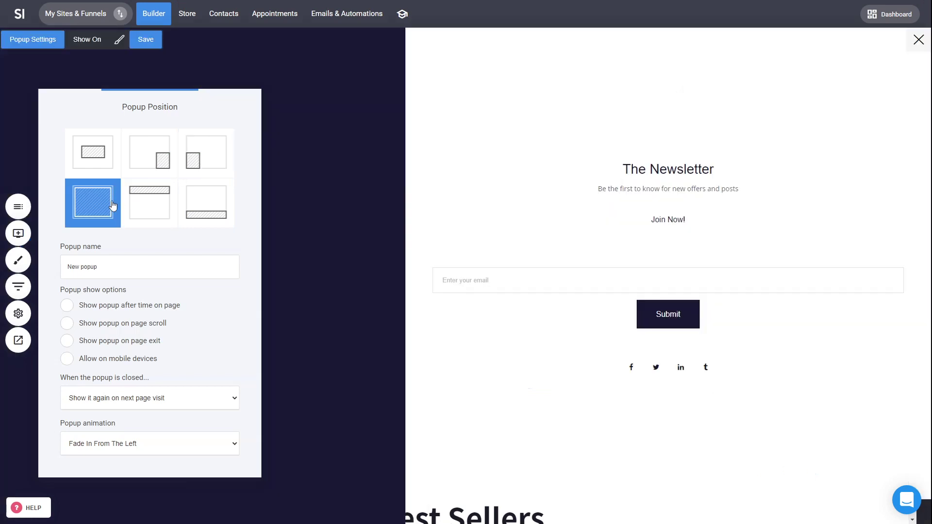
{"action": "left_click", "coordinate": [165, 211]}
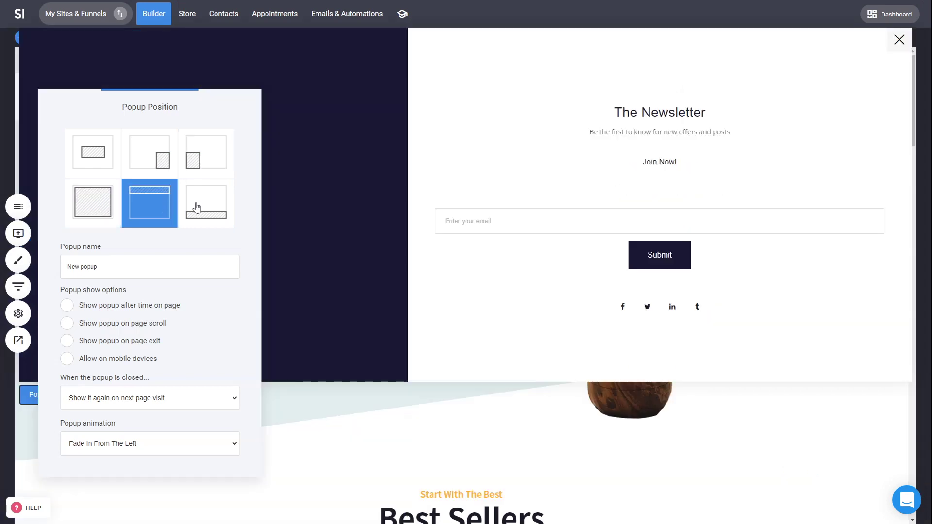
{"action": "left_click", "coordinate": [210, 212]}
{"action": "left_click", "coordinate": [104, 158]}
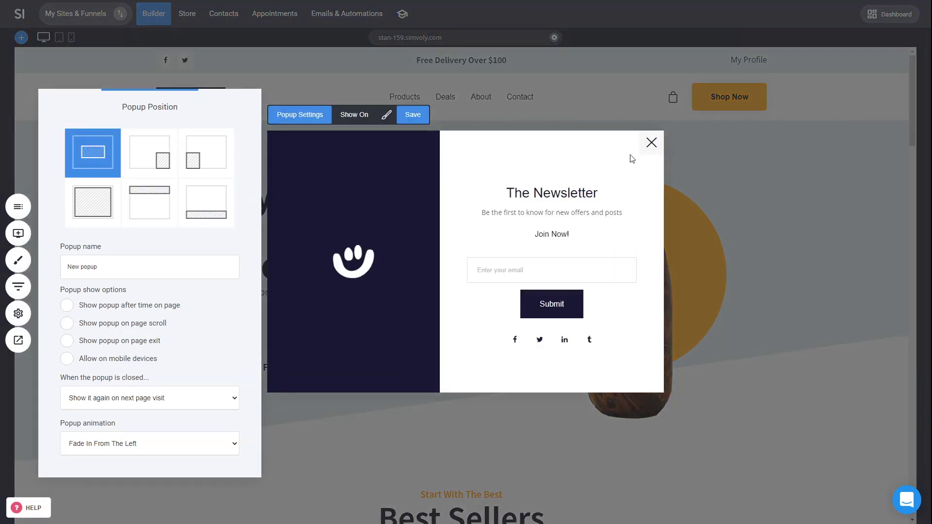
{"action": "left_click_drag", "start_coordinate": [137, 266], "coordinate": [54, 269]}
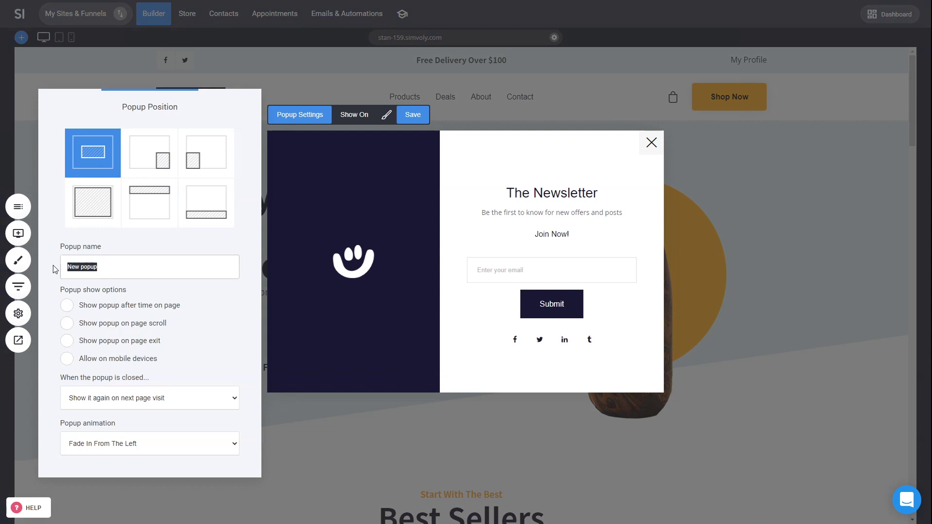
{"action": "left_click", "coordinate": [257, 301]}
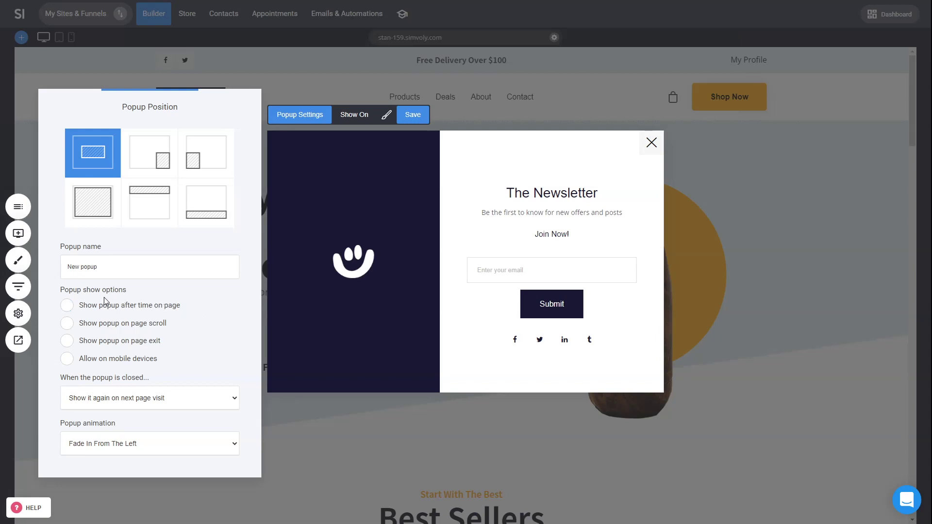
Try the time-delay, scroll, page-exit and mobile display options, leaving them off, and keep the on-close behaviour
{"action": "left_click", "coordinate": [128, 304]}
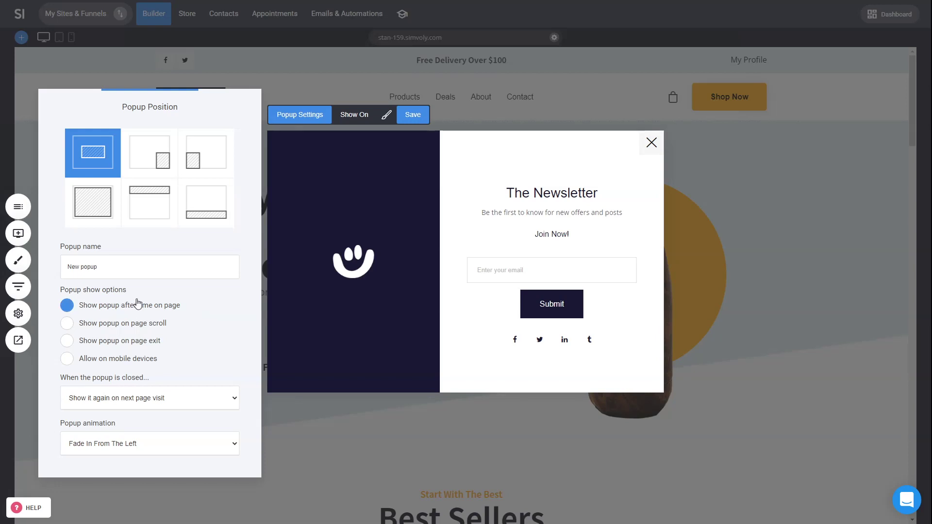
{"action": "left_click", "coordinate": [140, 308]}
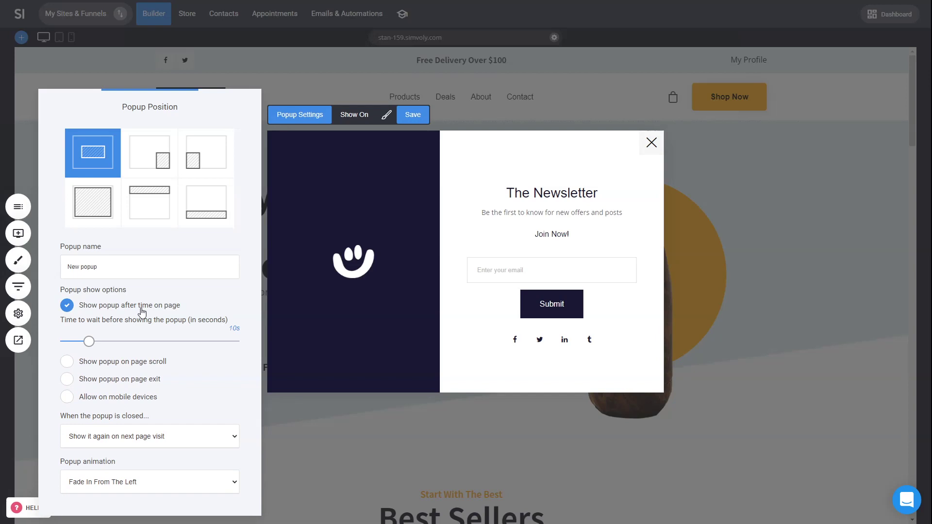
{"action": "left_click", "coordinate": [141, 307]}
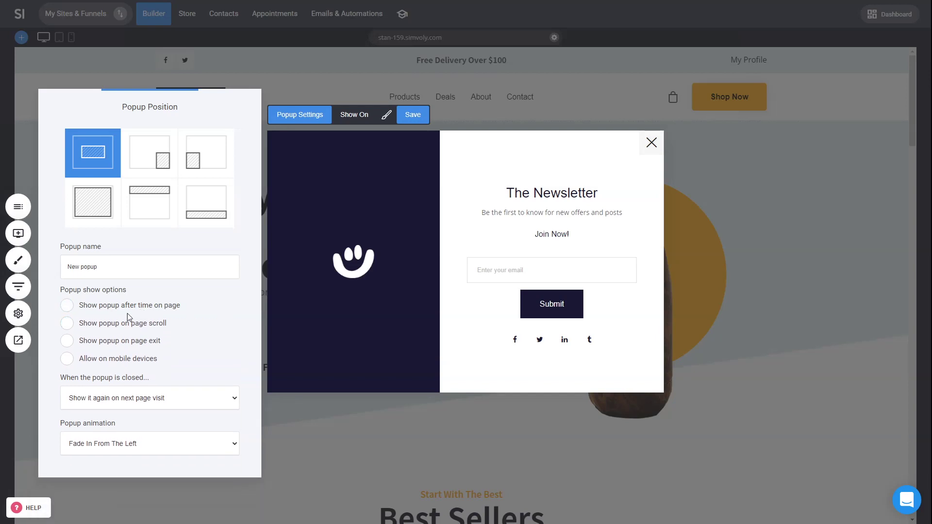
{"action": "left_click", "coordinate": [128, 323]}
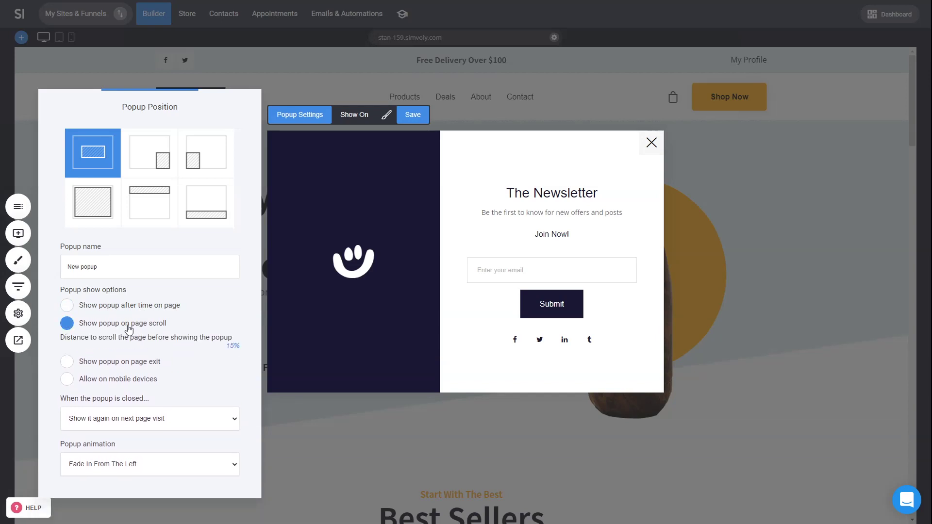
{"action": "left_click", "coordinate": [129, 326]}
{"action": "left_click", "coordinate": [143, 344]}
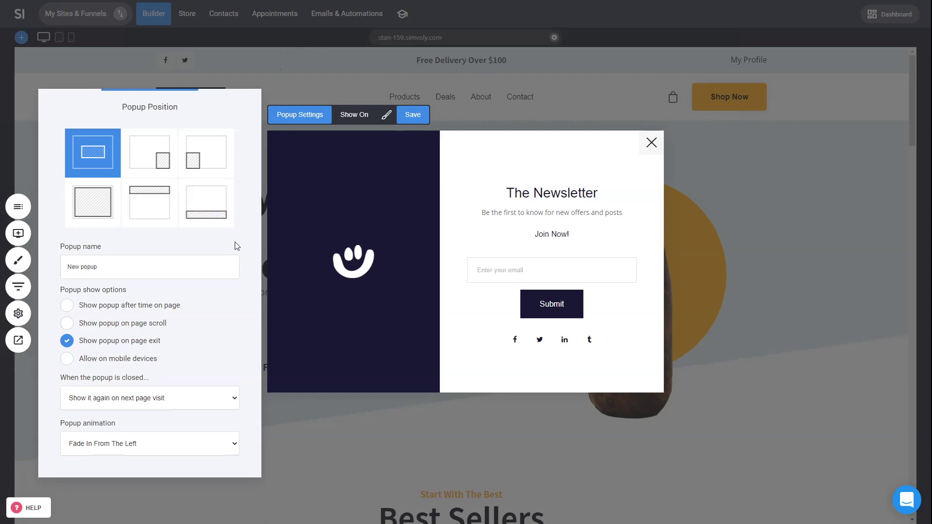
{"action": "left_click", "coordinate": [151, 342]}
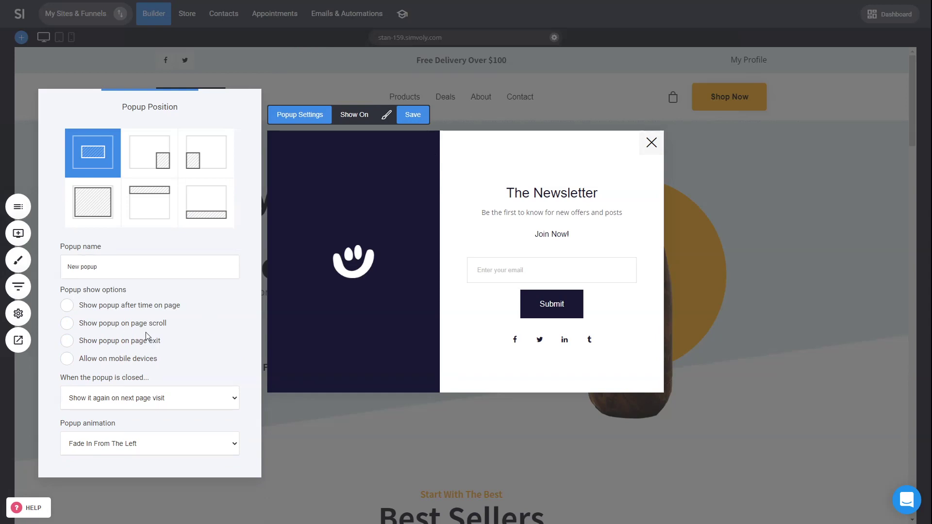
{"action": "left_click", "coordinate": [147, 340]}
{"action": "left_click", "coordinate": [147, 340]}
{"action": "left_click", "coordinate": [130, 360]}
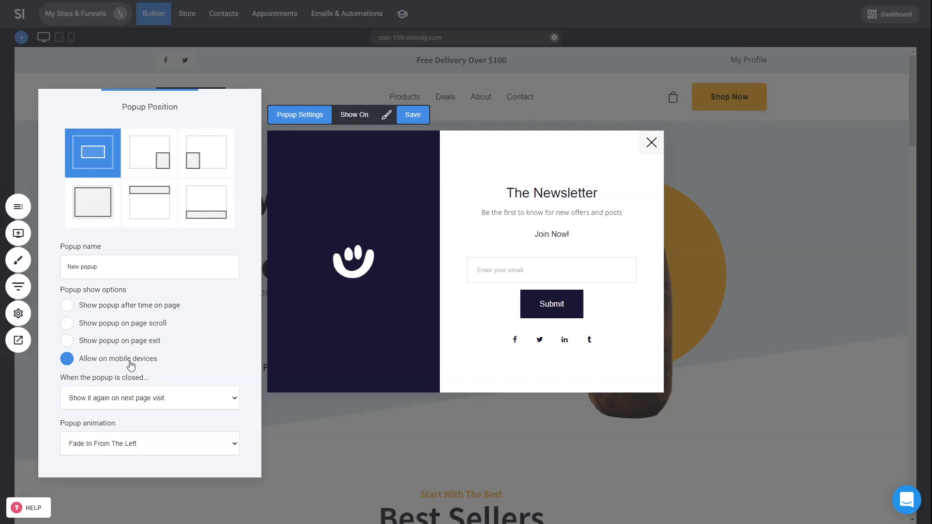
{"action": "left_click", "coordinate": [130, 361]}
{"action": "left_click", "coordinate": [167, 403]}
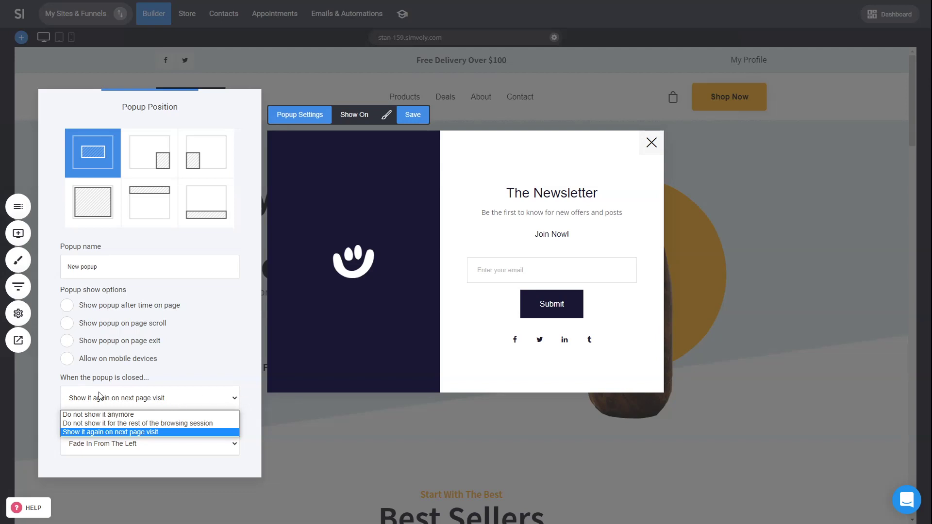
{"action": "left_click", "coordinate": [242, 406]}
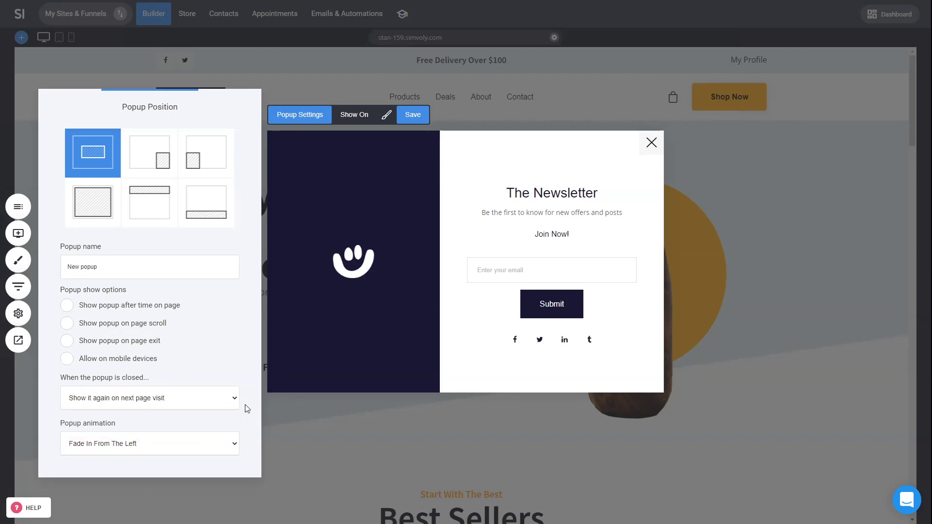
Set the popup animation to 3D Flip Horizontal and show the popup after 15% page scroll
{"action": "left_click", "coordinate": [226, 447]}
{"action": "left_click", "coordinate": [90, 409]}
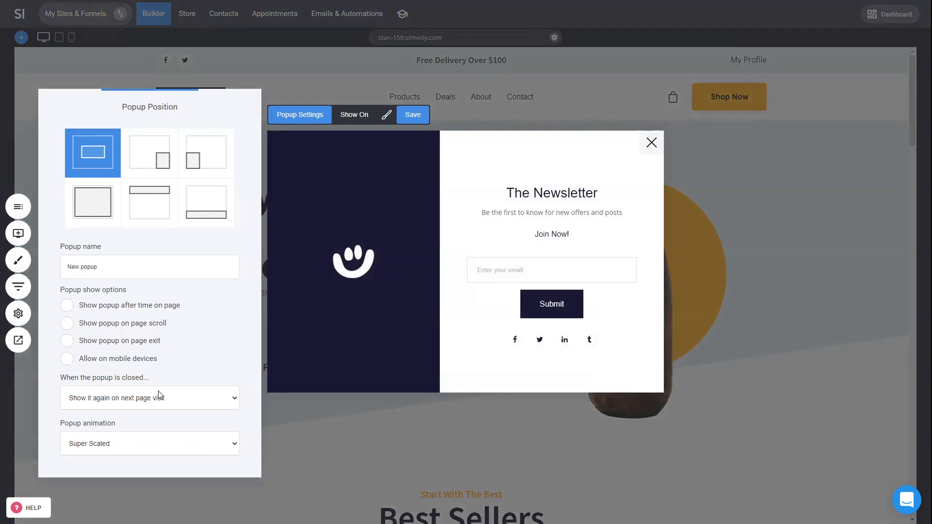
{"action": "left_click", "coordinate": [144, 450]}
{"action": "left_click", "coordinate": [109, 416]}
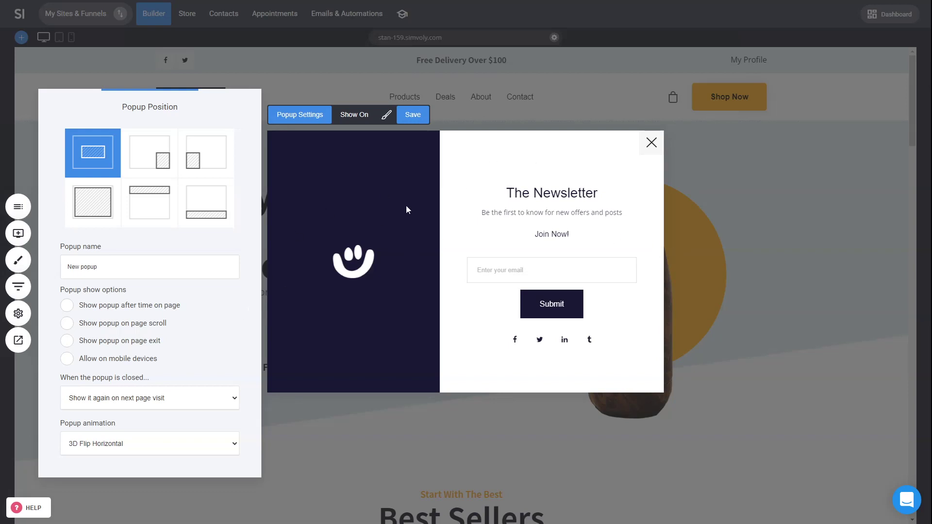
{"action": "left_click", "coordinate": [159, 331]}
Set Show On to the Home page only, confirm it, and save the newsletter popup
{"action": "left_click", "coordinate": [394, 218]}
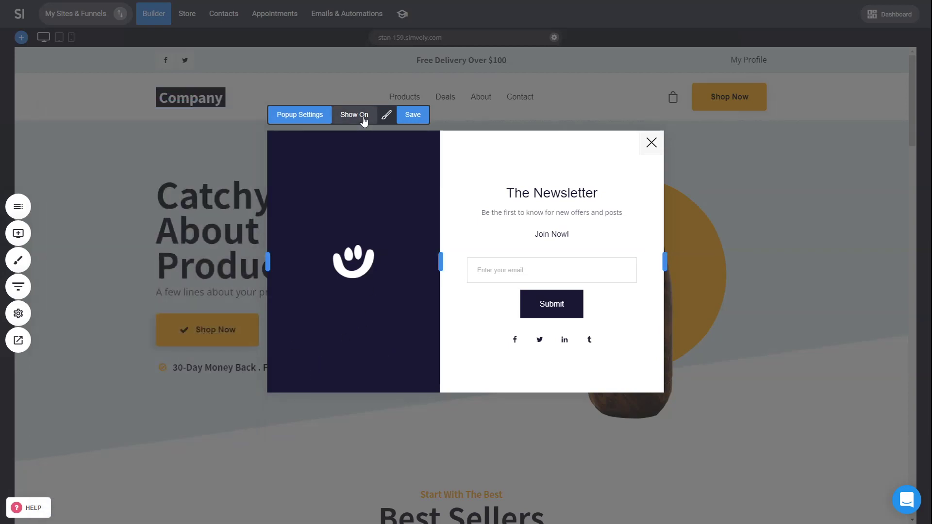
{"action": "left_click", "coordinate": [363, 116]}
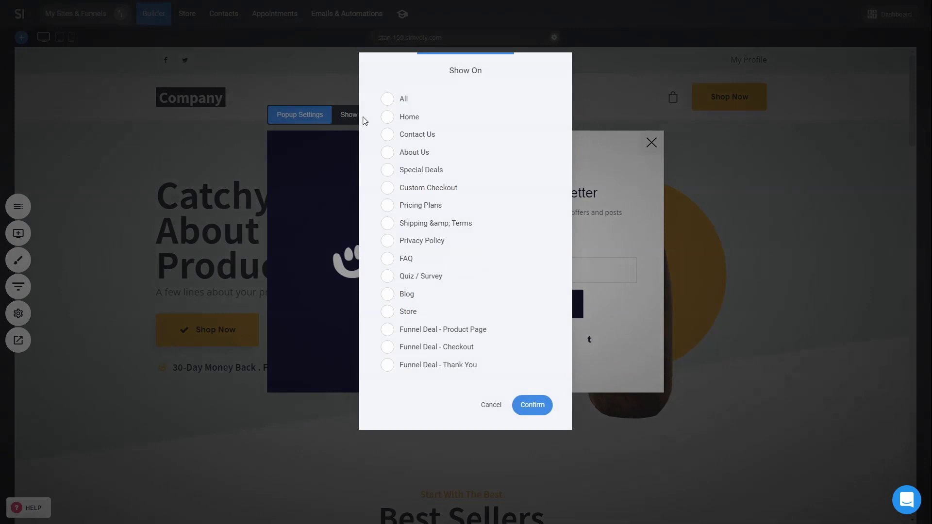
{"action": "left_click", "coordinate": [436, 163]}
{"action": "left_click", "coordinate": [405, 122]}
{"action": "left_click", "coordinate": [532, 405]}
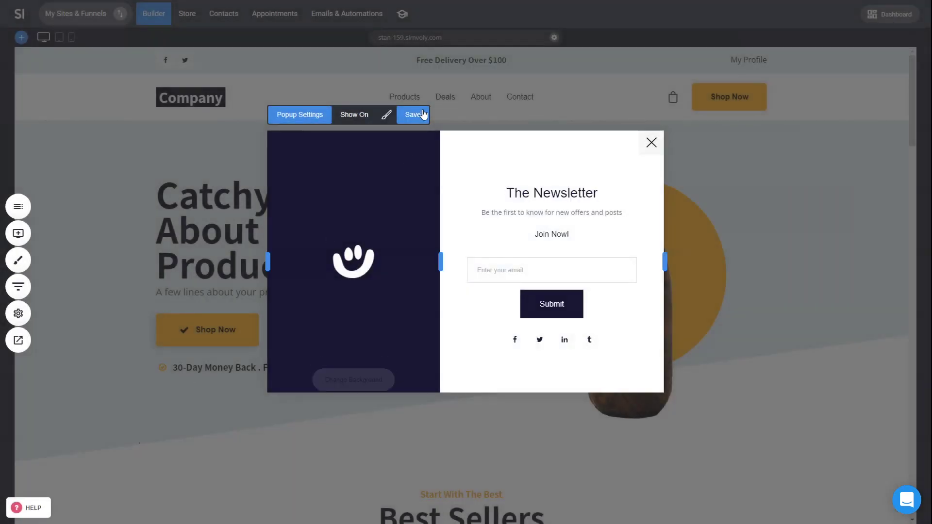
{"action": "left_click", "coordinate": [422, 114]}
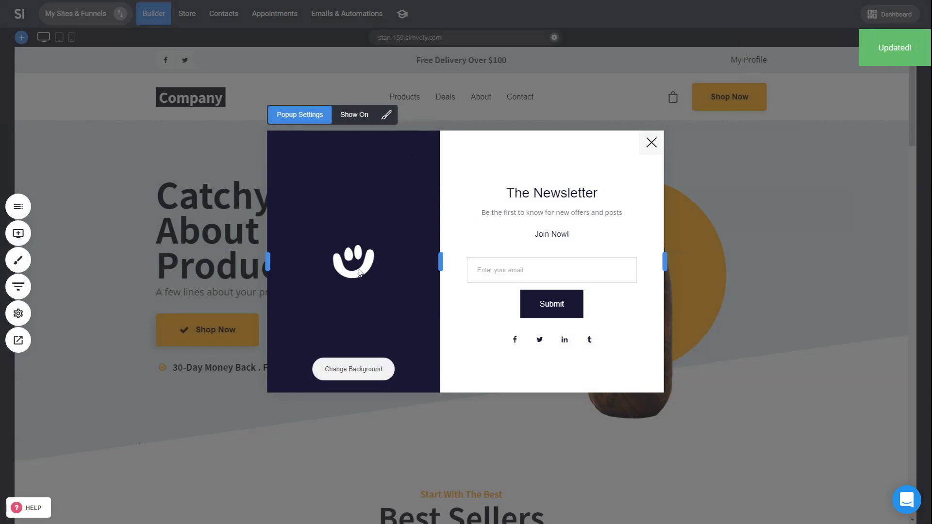
{"action": "left_click", "coordinate": [17, 342]}
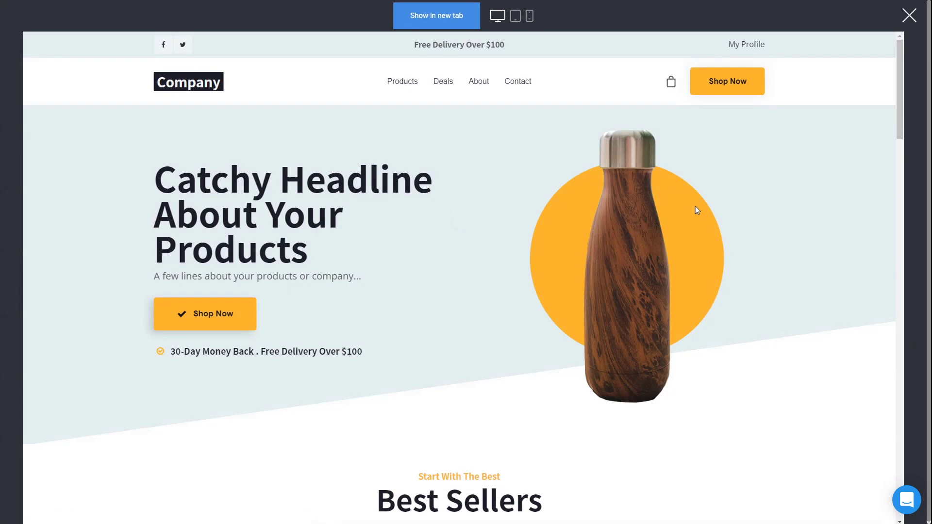
{"action": "scroll", "coordinate": [695, 206], "scroll_direction": "down", "scroll_amount": 8}
{"action": "scroll", "coordinate": [696, 206], "scroll_direction": "down", "scroll_amount": 6}
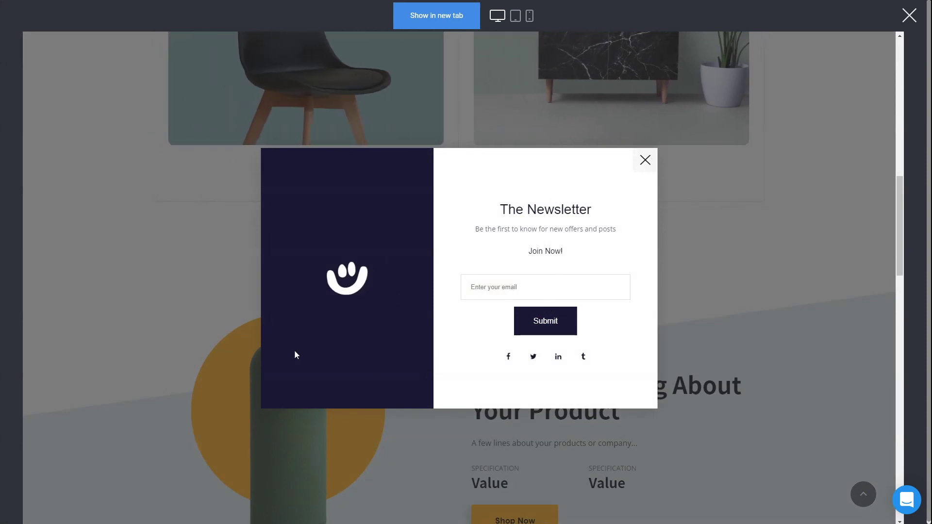
Leave the preview, untick 'Show popup on page scroll', and save the newsletter popup
{"action": "left_click", "coordinate": [645, 160]}
{"action": "left_click", "coordinate": [909, 15]}
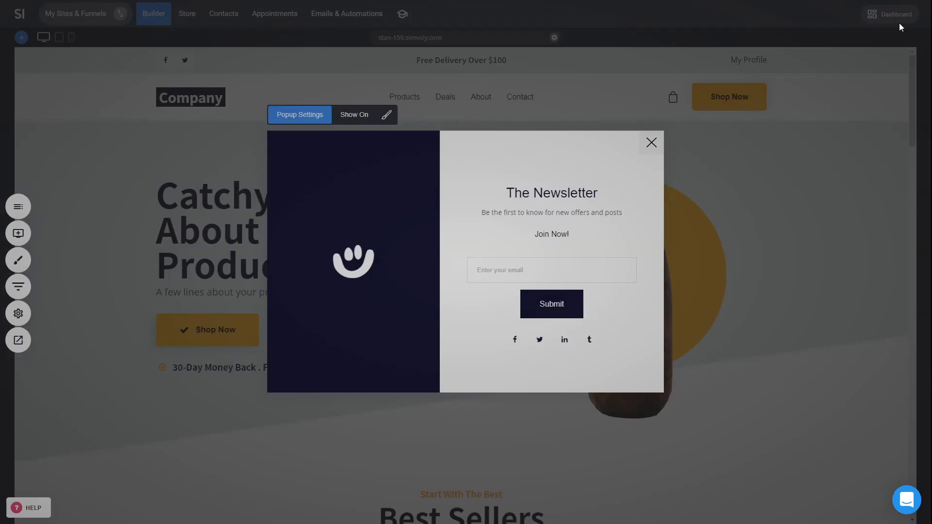
{"action": "left_click", "coordinate": [298, 117]}
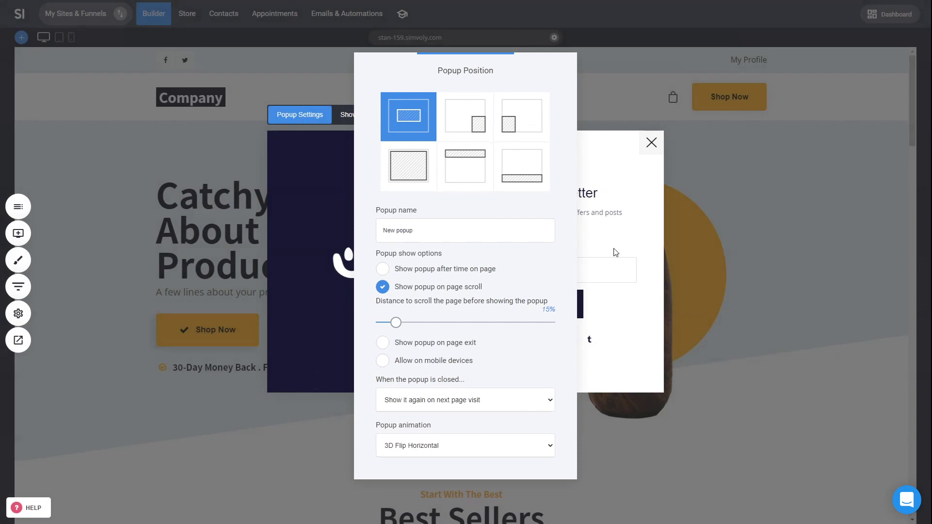
{"action": "left_click", "coordinate": [445, 287]}
{"action": "left_click", "coordinate": [634, 208]}
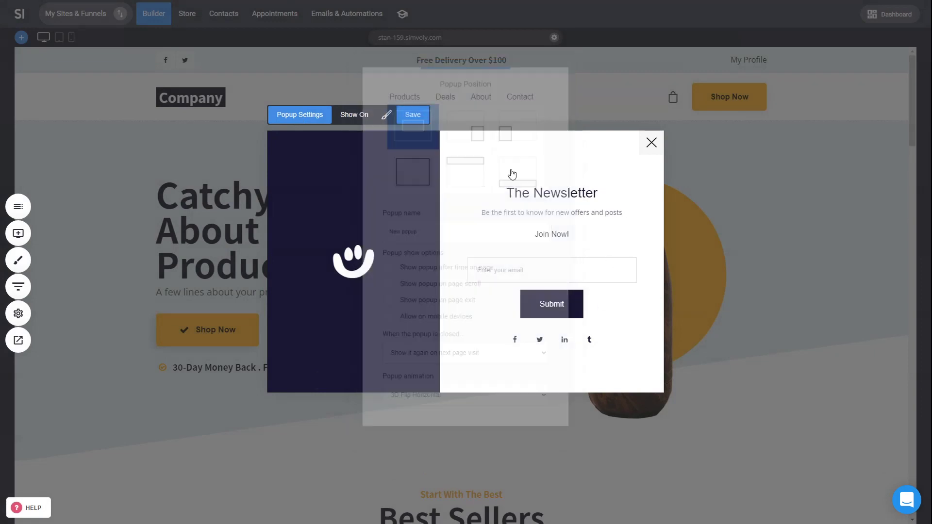
{"action": "left_click", "coordinate": [413, 115]}
Close the popup editor and bring up the link options for the hero Shop Now button
{"action": "left_click", "coordinate": [651, 142]}
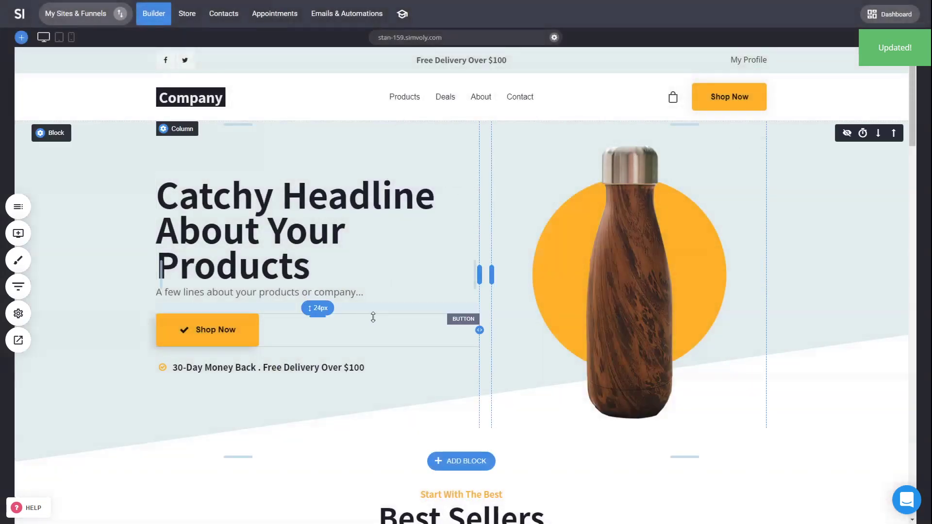
{"action": "left_click", "coordinate": [227, 340]}
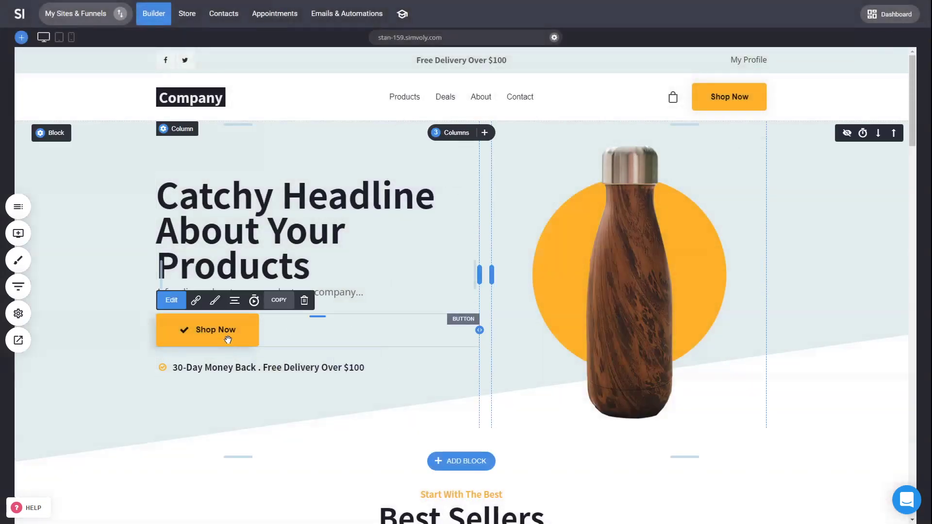
{"action": "left_click", "coordinate": [197, 300]}
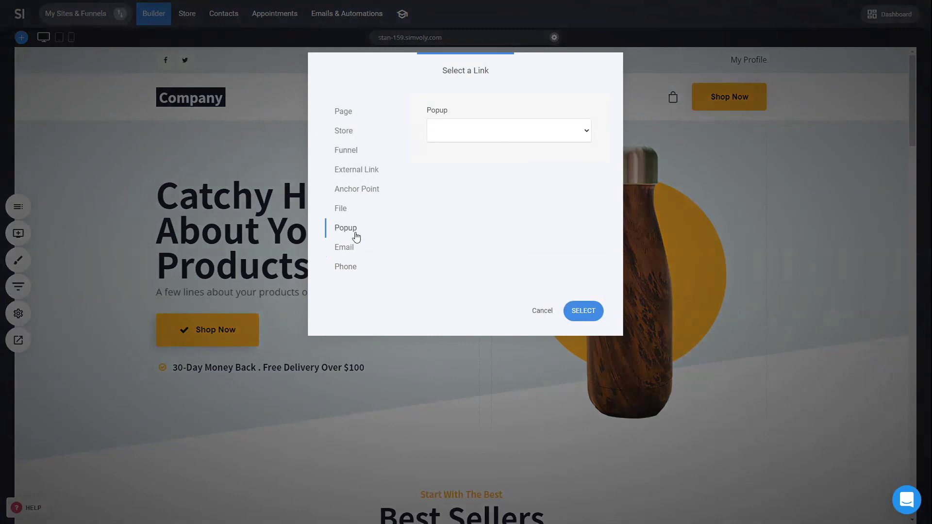
Link the hero Shop Now button to the popup 'New popup' and save the Home page
{"action": "left_click", "coordinate": [533, 130]}
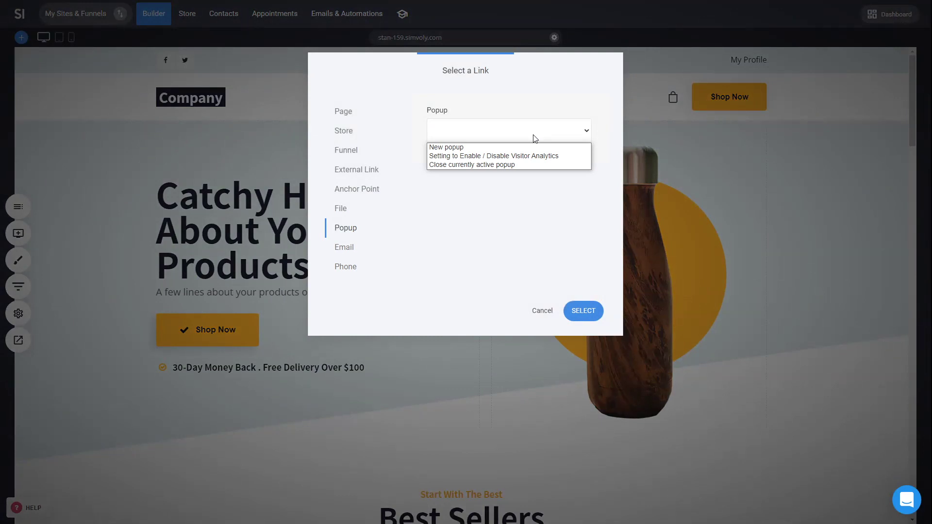
{"action": "left_click", "coordinate": [525, 147]}
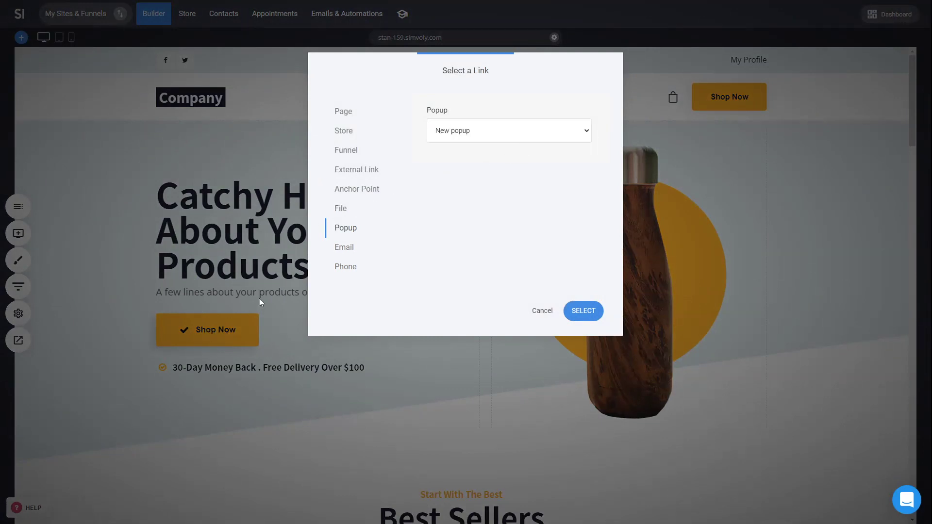
{"action": "left_click", "coordinate": [467, 135]}
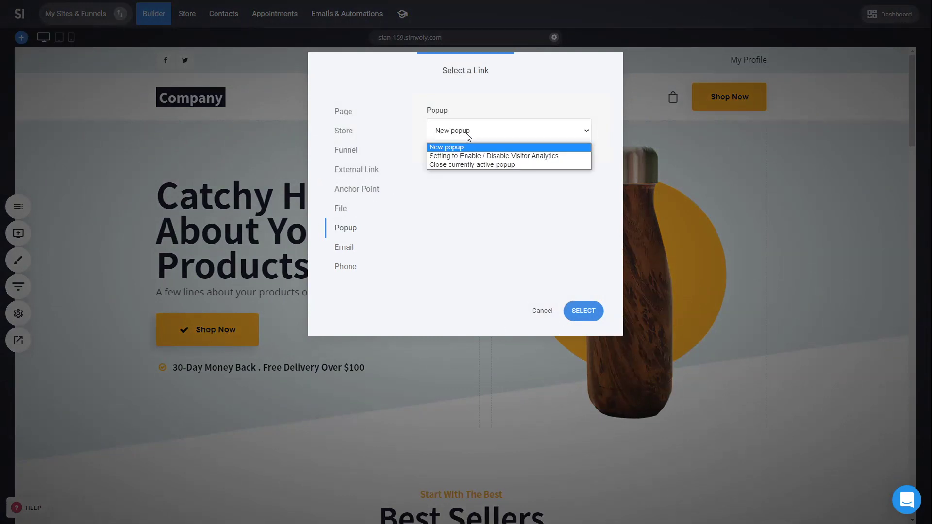
{"action": "left_click", "coordinate": [463, 148]}
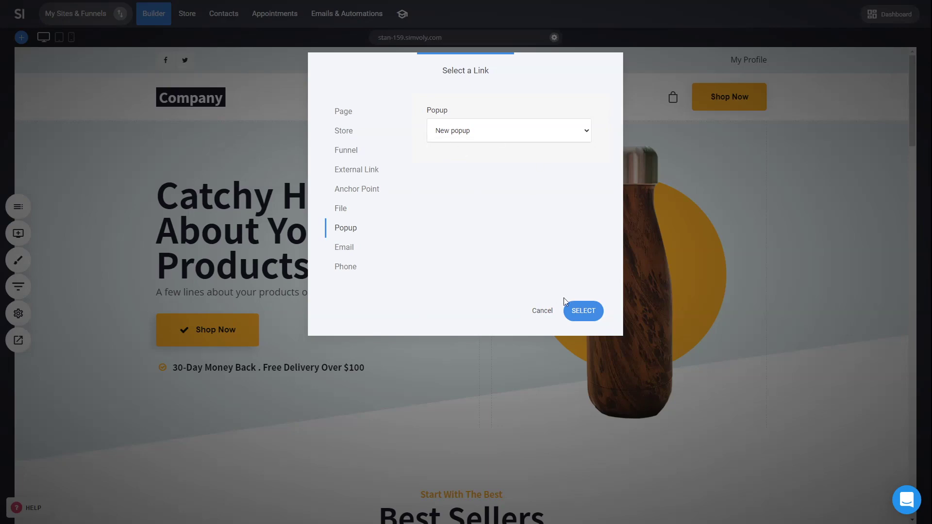
{"action": "left_click", "coordinate": [582, 311]}
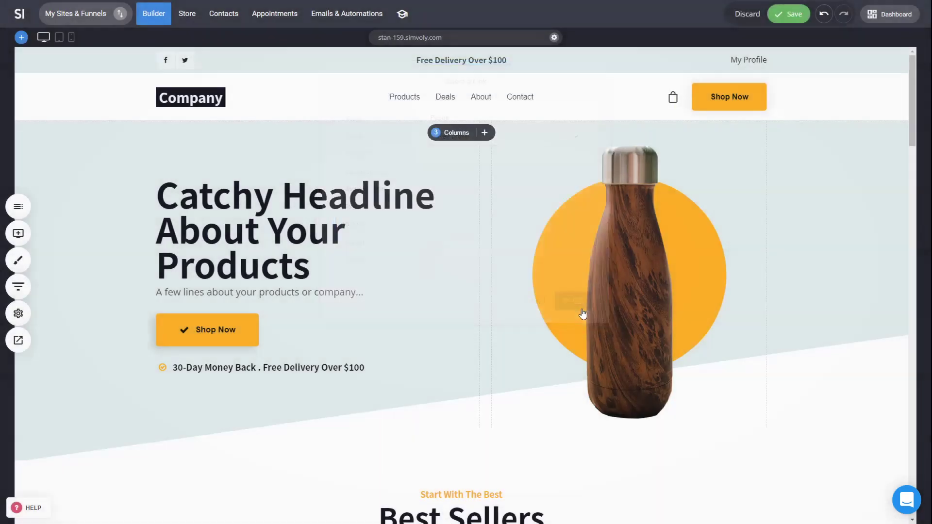
{"action": "left_click", "coordinate": [796, 28]}
{"action": "left_click", "coordinate": [18, 339]}
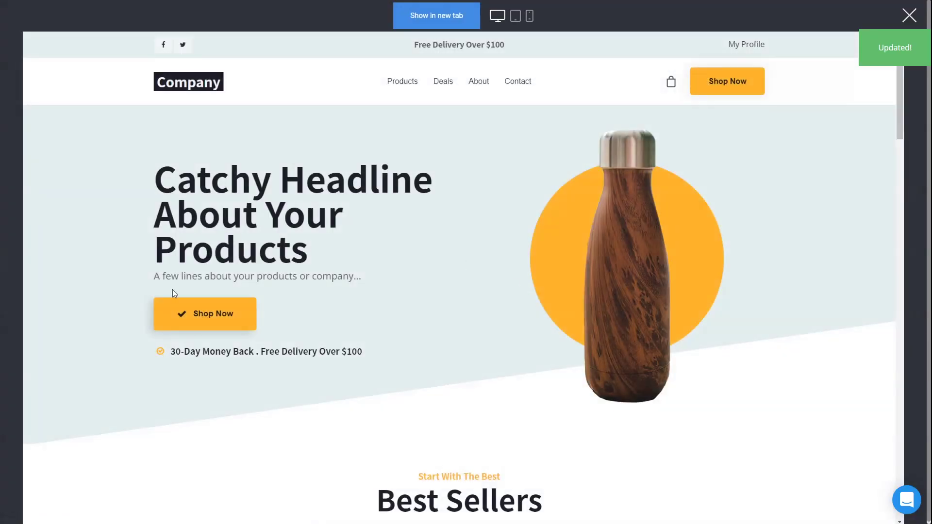
{"action": "left_click", "coordinate": [191, 316]}
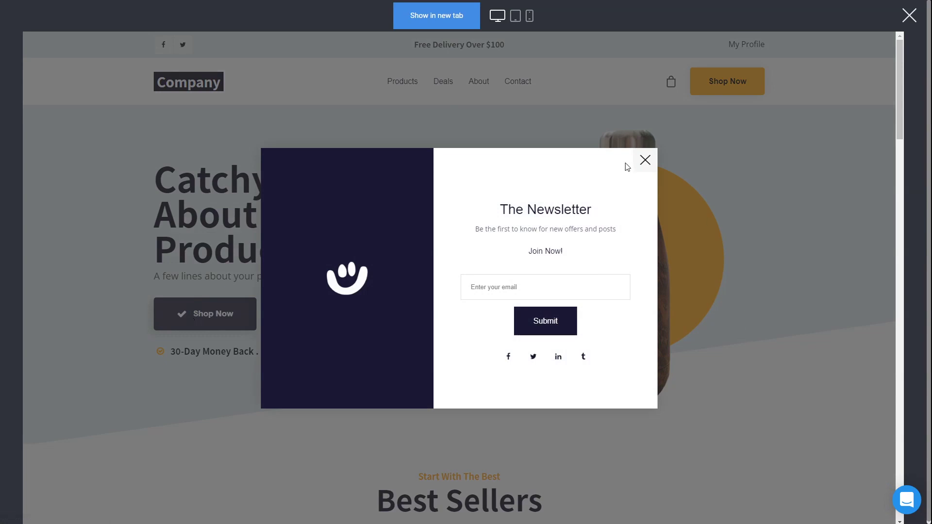
{"action": "left_click", "coordinate": [645, 160]}
{"action": "scroll", "coordinate": [740, 245], "scroll_direction": "down", "scroll_amount": 12}
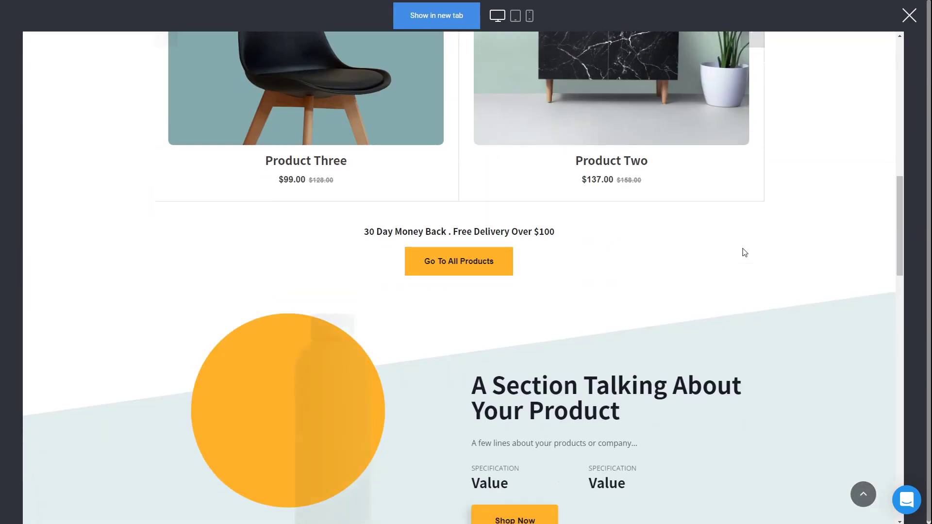
{"action": "scroll", "coordinate": [744, 252], "scroll_direction": "down", "scroll_amount": 8}
{"action": "scroll", "coordinate": [745, 282], "scroll_direction": "down", "scroll_amount": 4}
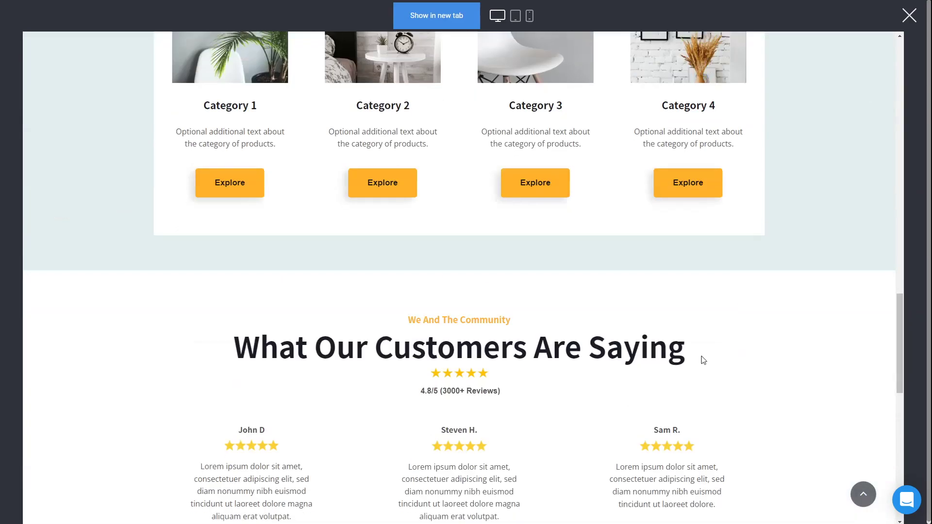
{"action": "scroll", "coordinate": [703, 360], "scroll_direction": "up", "scroll_amount": 20}
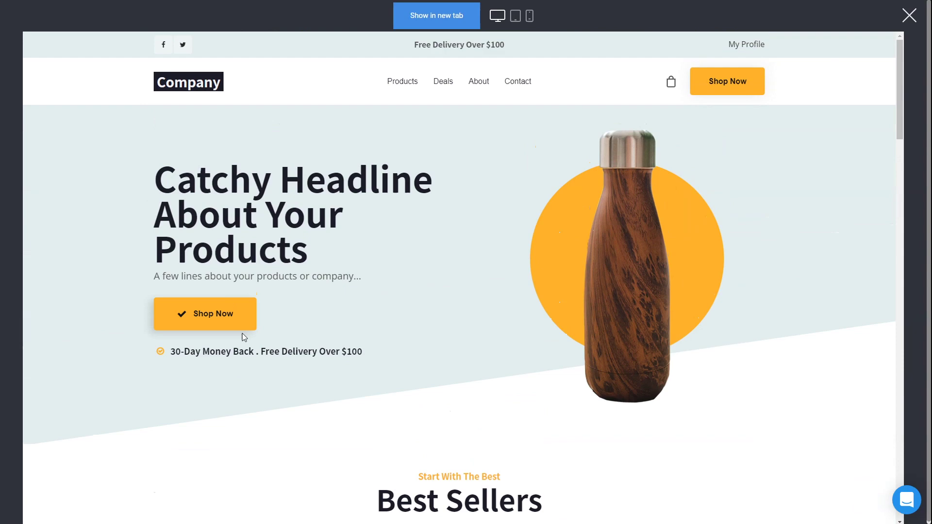
{"action": "left_click", "coordinate": [240, 324]}
{"action": "left_click", "coordinate": [645, 160]}
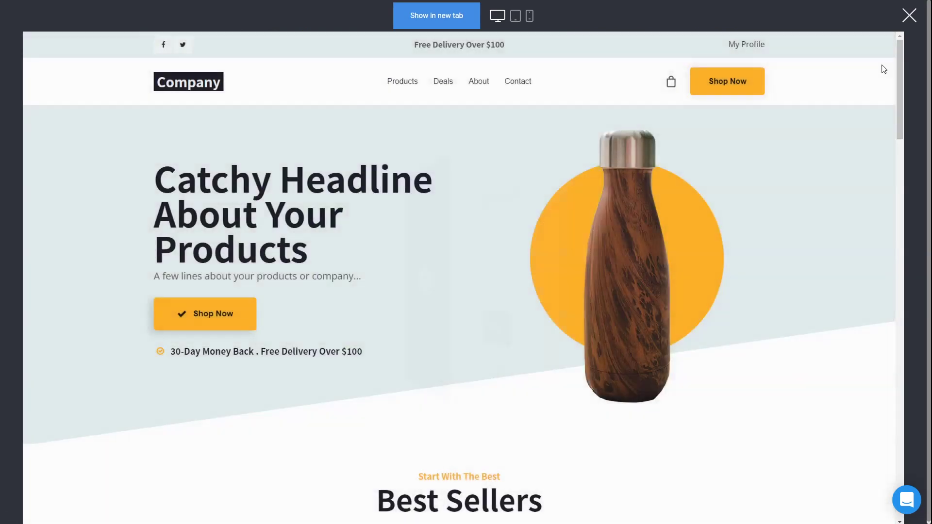
{"action": "left_click", "coordinate": [909, 16]}
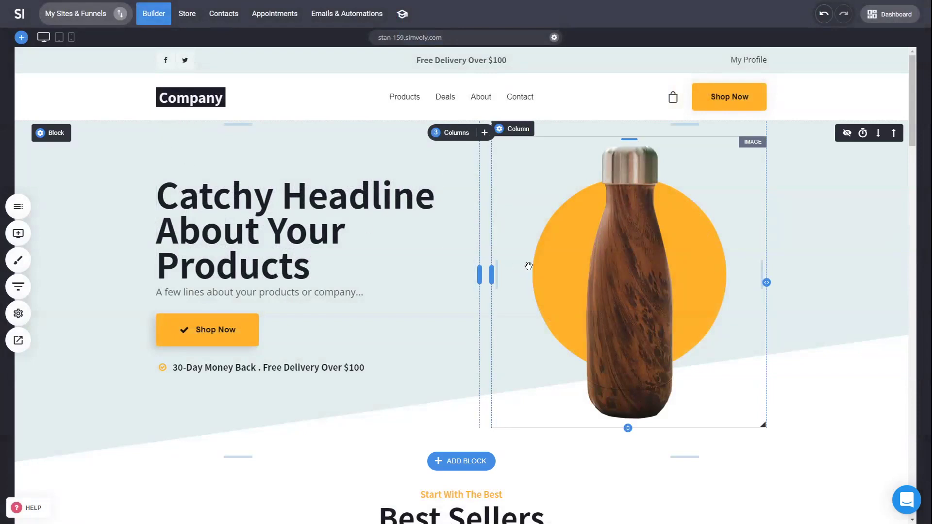
Go to My Sites & Funnels and open Funnel 1 from the Funnels list
{"action": "left_click", "coordinate": [100, 22]}
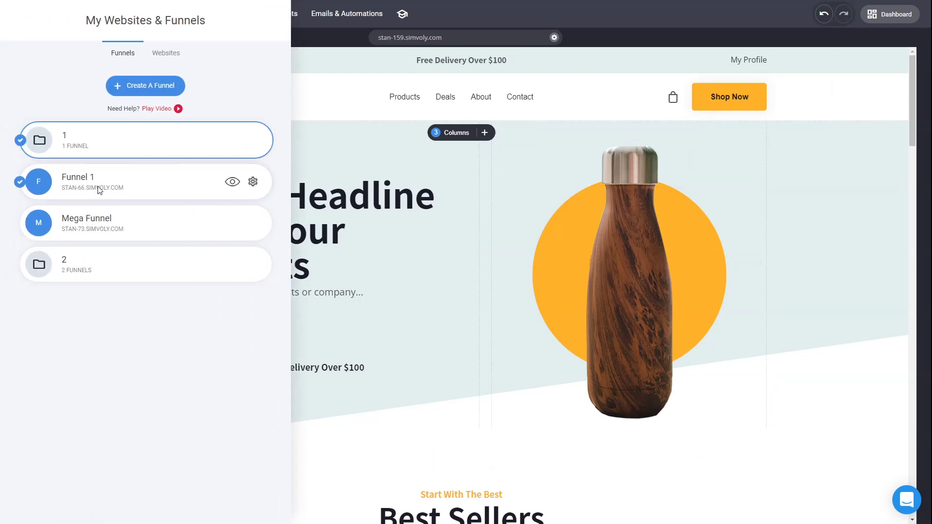
{"action": "left_click", "coordinate": [98, 187]}
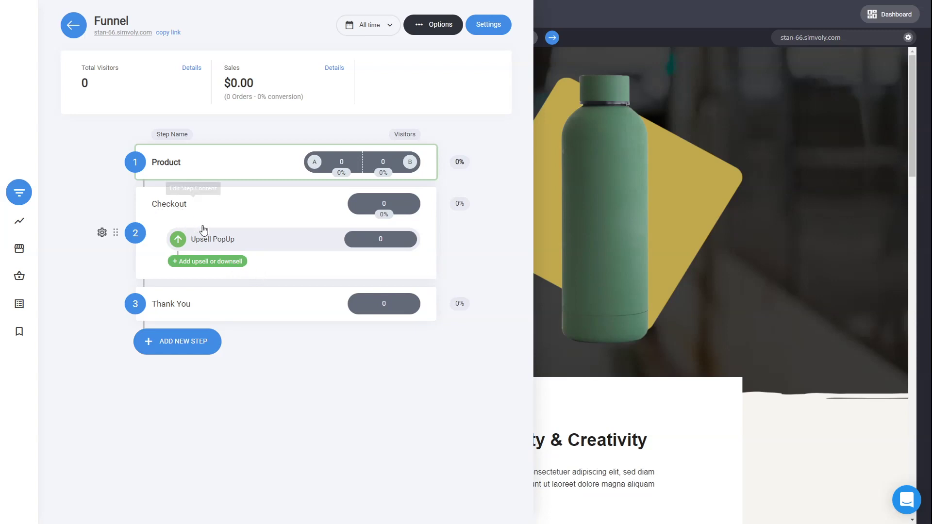
Add a popup-type upsell after Checkout using the headphone upsell template
{"action": "left_click", "coordinate": [217, 262]}
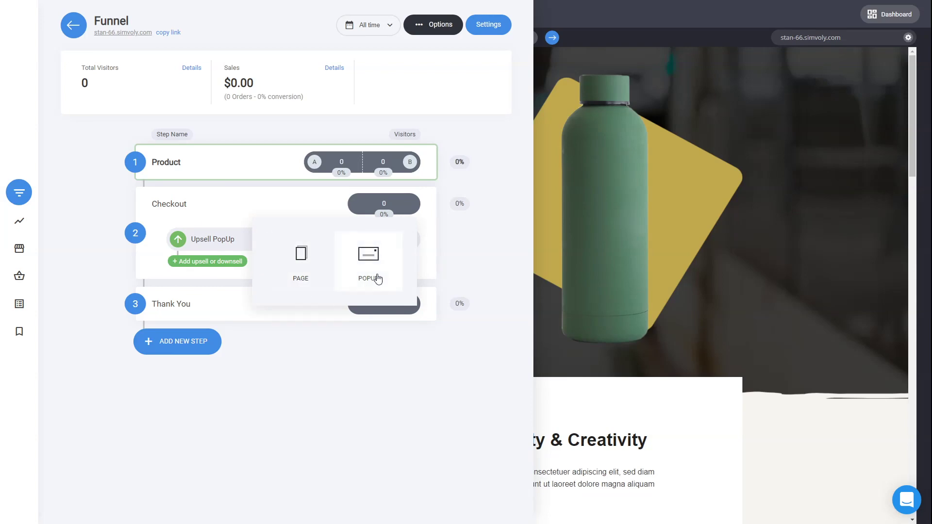
{"action": "left_click", "coordinate": [378, 277]}
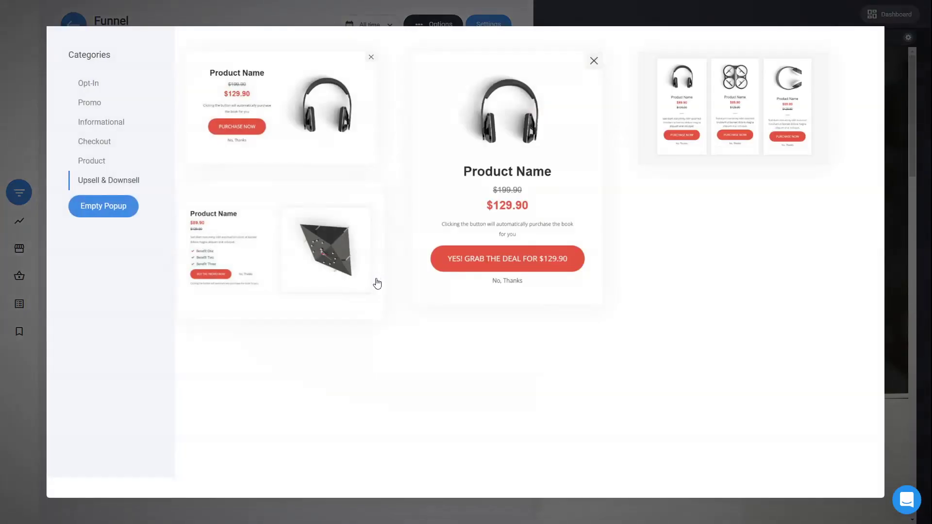
{"action": "left_click", "coordinate": [507, 162]}
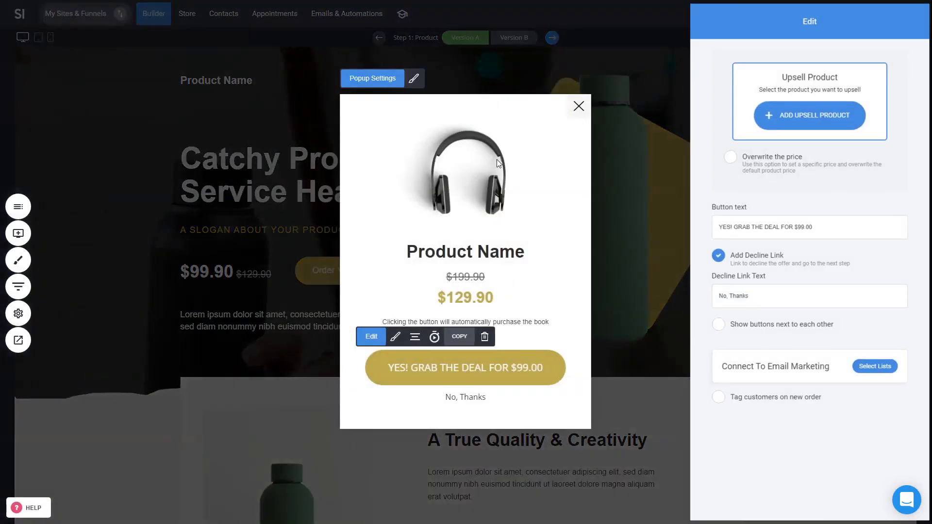
{"action": "left_click", "coordinate": [539, 219]}
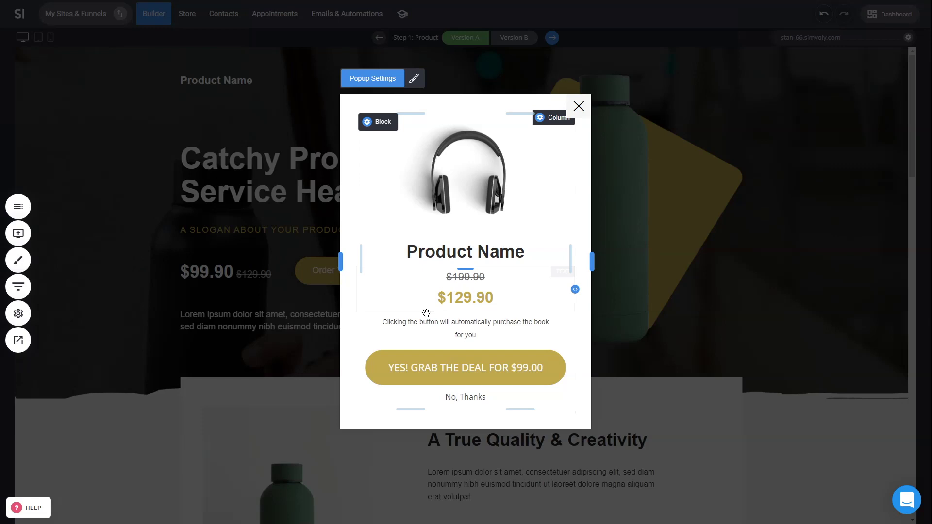
Check the upsell offer button's settings, then view the funnel's step overview
{"action": "left_click", "coordinate": [467, 375]}
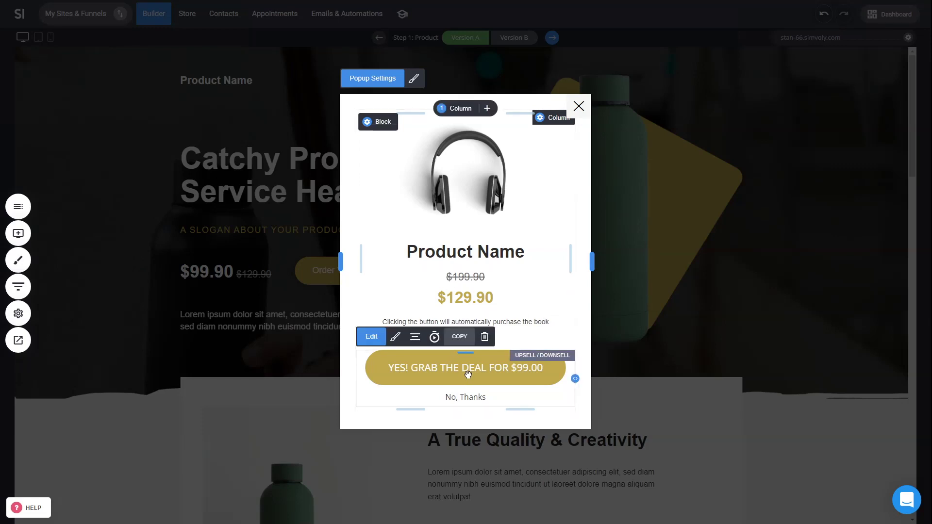
{"action": "left_click", "coordinate": [467, 374]}
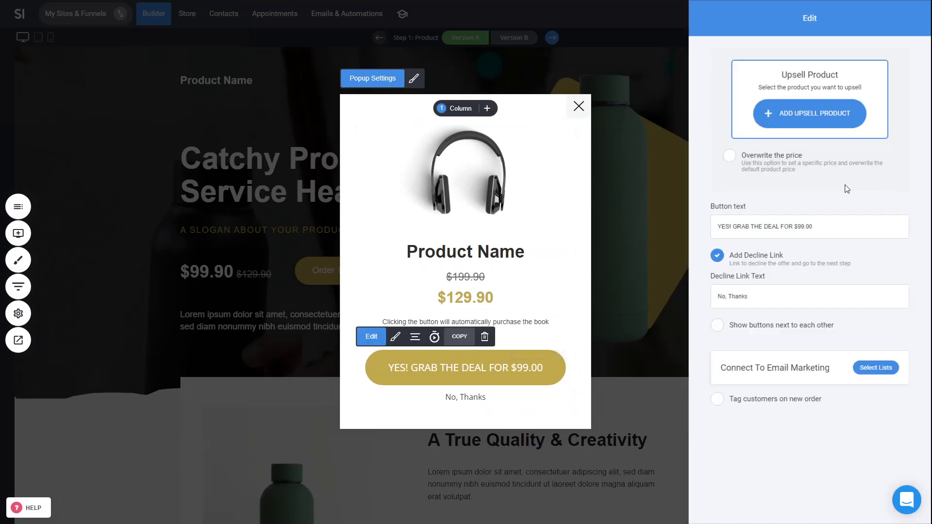
{"action": "left_click", "coordinate": [569, 285]}
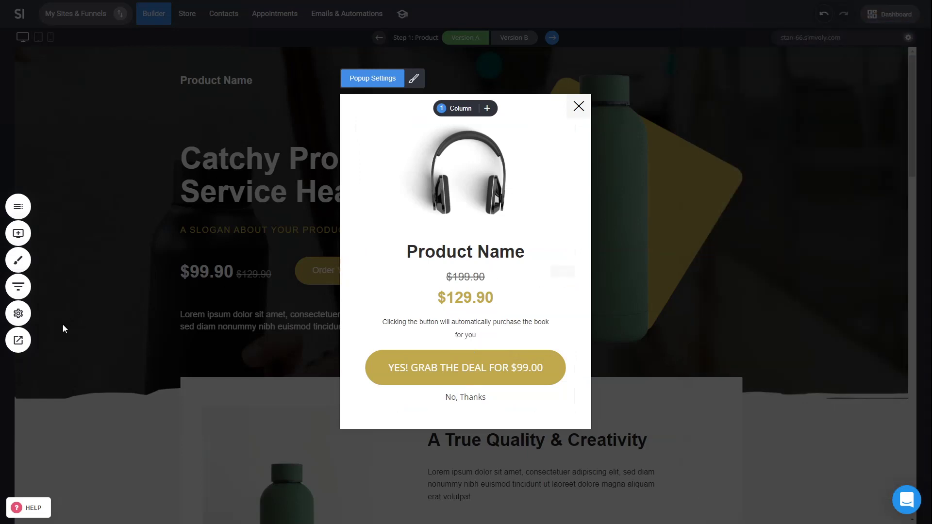
{"action": "left_click", "coordinate": [18, 287]}
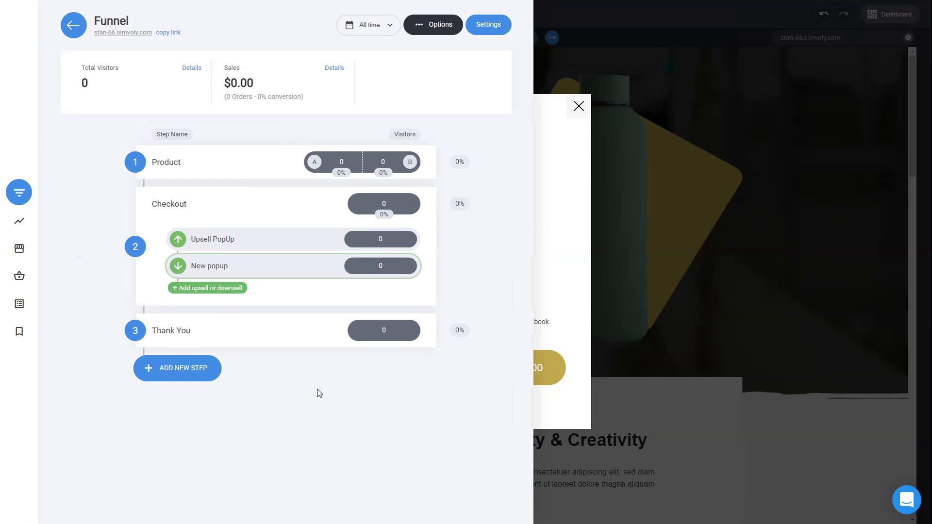
Review the Add New Step options, close the funnel overview, and glance over the site's popups list
{"action": "left_click", "coordinate": [189, 369]}
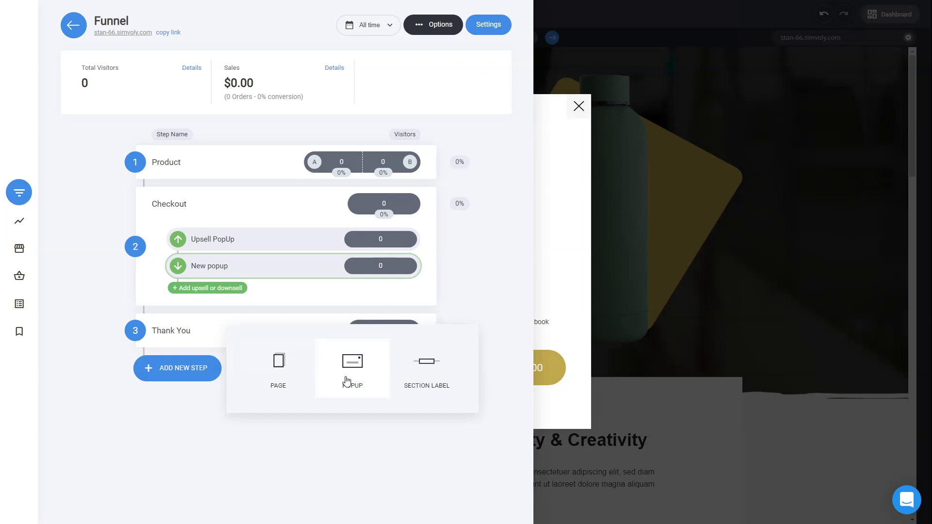
{"action": "left_click", "coordinate": [512, 227]}
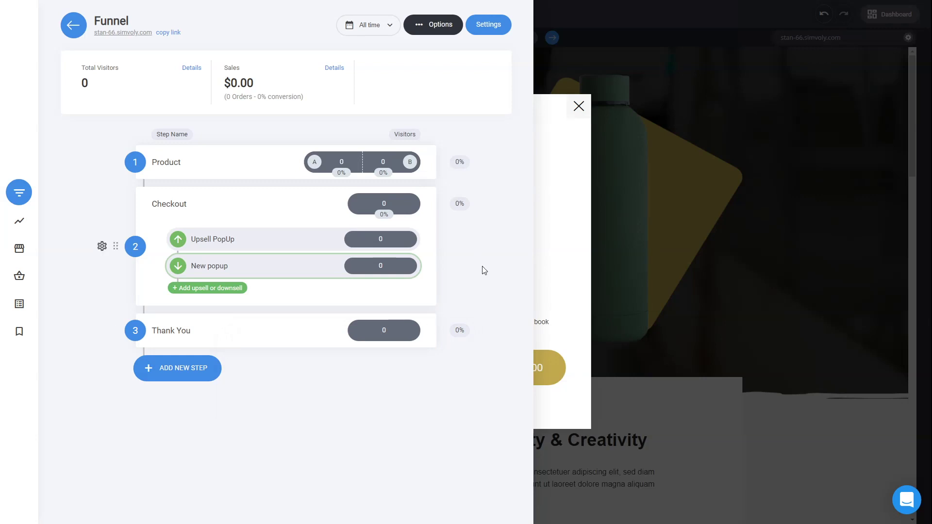
{"action": "left_click", "coordinate": [554, 248]}
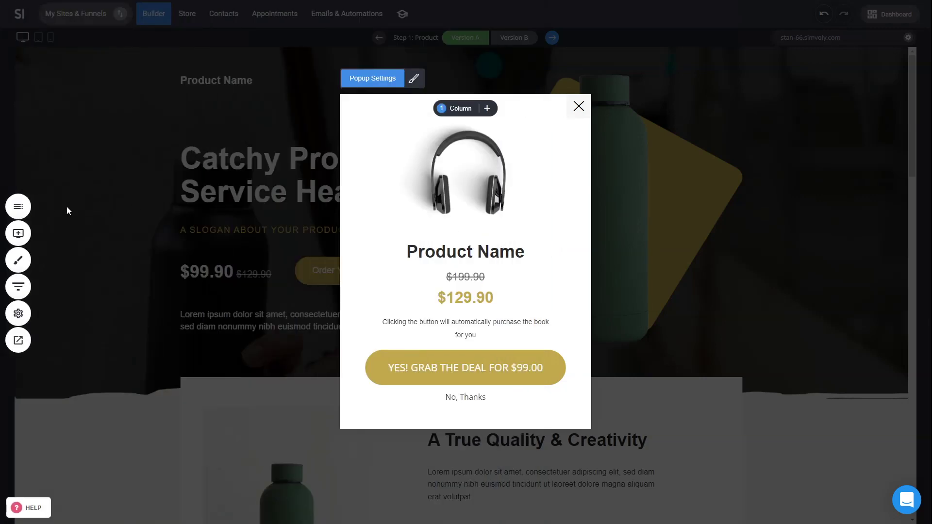
{"action": "left_click", "coordinate": [19, 213]}
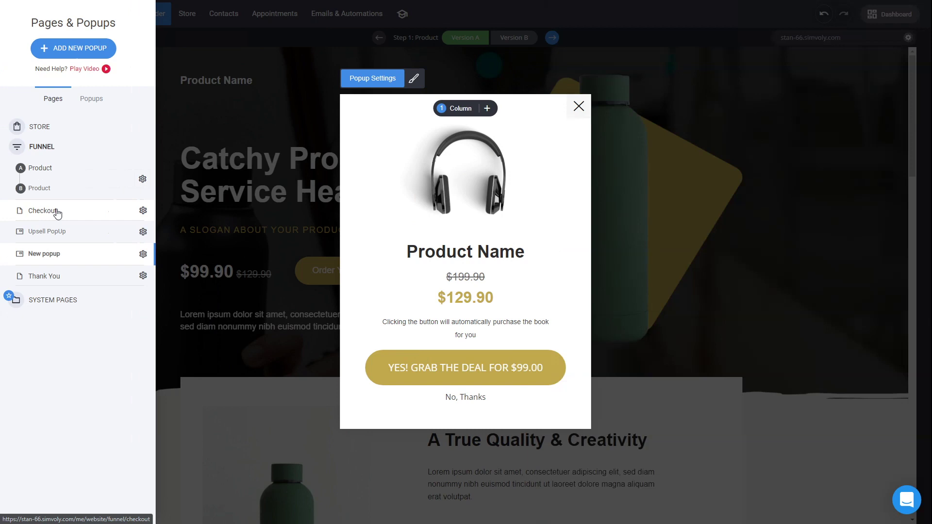
{"action": "left_click", "coordinate": [100, 98]}
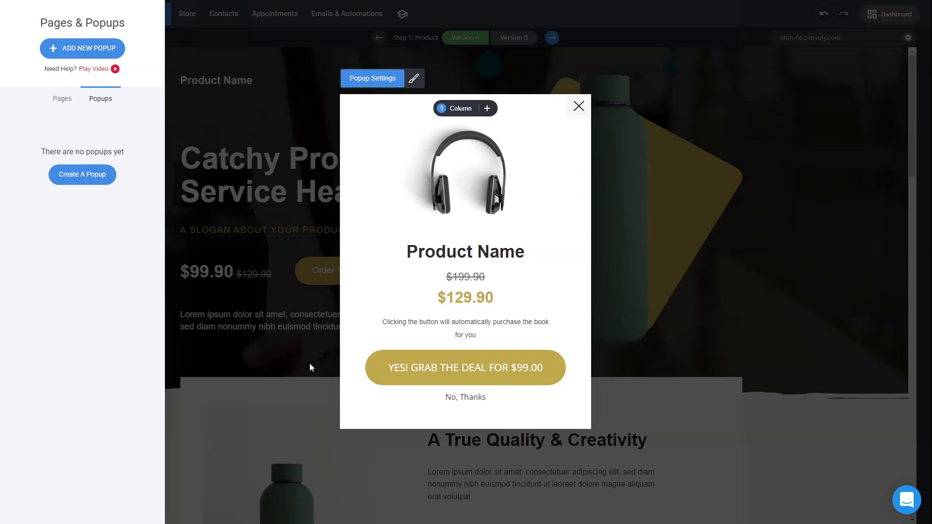
{"action": "left_click", "coordinate": [489, 273]}
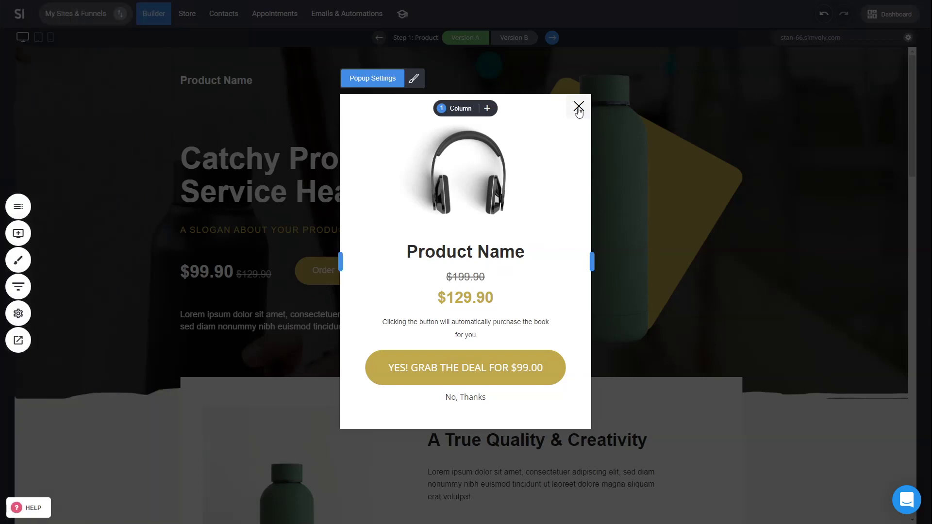
Widen the upsell popup, shorten the headphone image, and add a Button widget above the product name
{"action": "left_click_drag", "start_coordinate": [592, 262], "coordinate": [651, 260]}
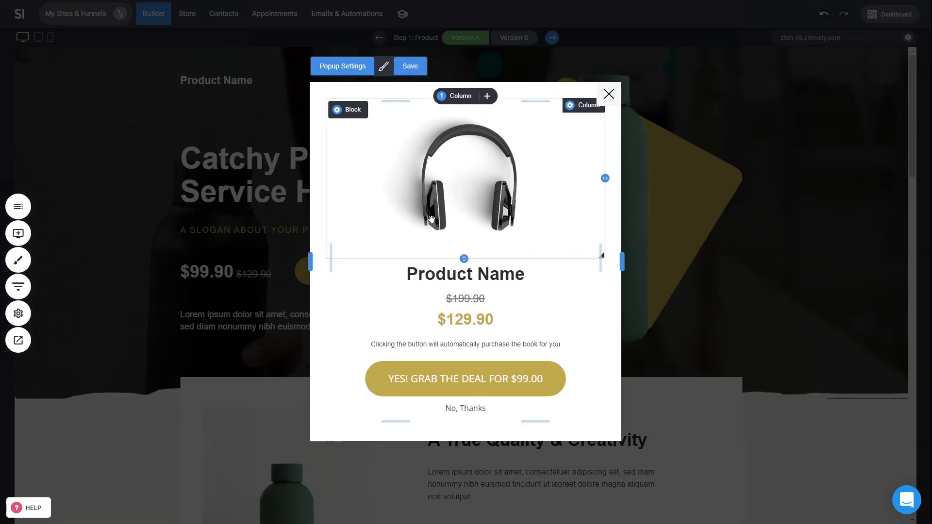
{"action": "left_click_drag", "start_coordinate": [464, 258], "coordinate": [464, 231]}
{"action": "left_click", "coordinate": [19, 234]}
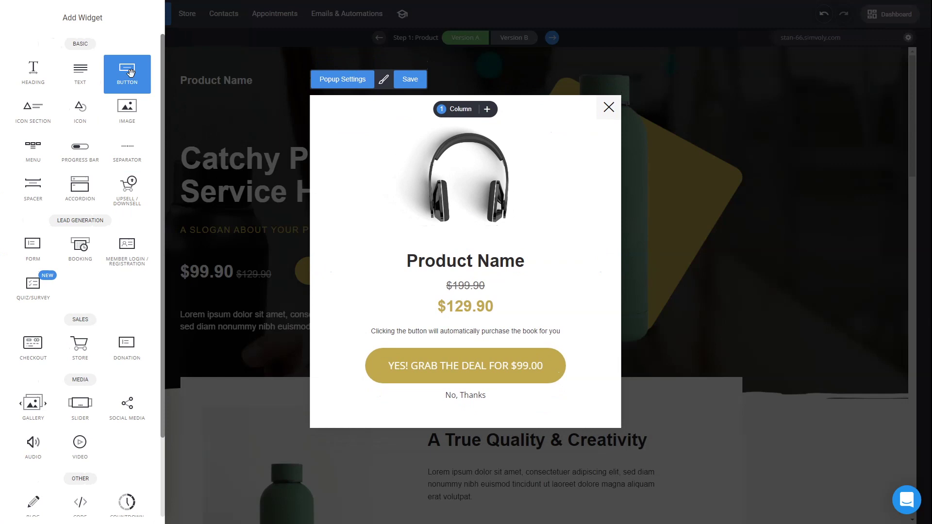
{"action": "left_click_drag", "start_coordinate": [127, 73], "coordinate": [502, 235]}
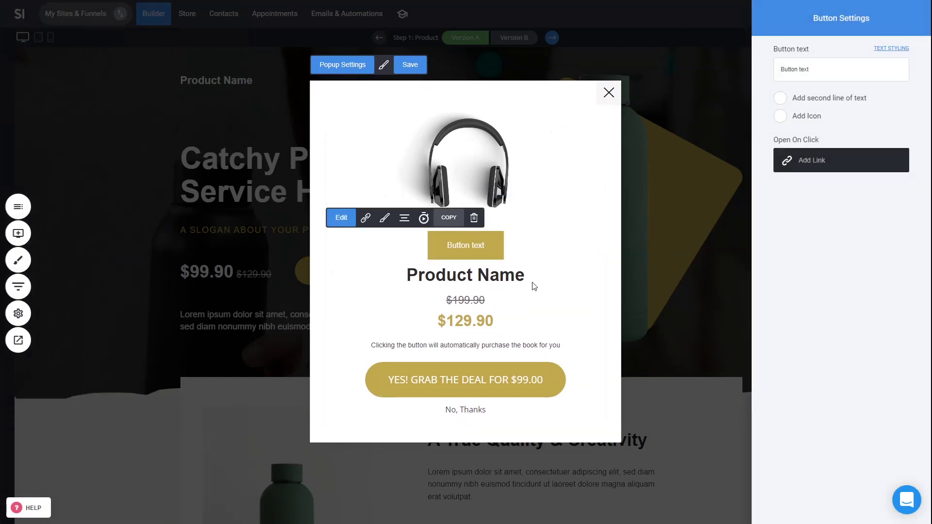
{"action": "left_click", "coordinate": [373, 104]}
{"action": "left_click", "coordinate": [438, 135]}
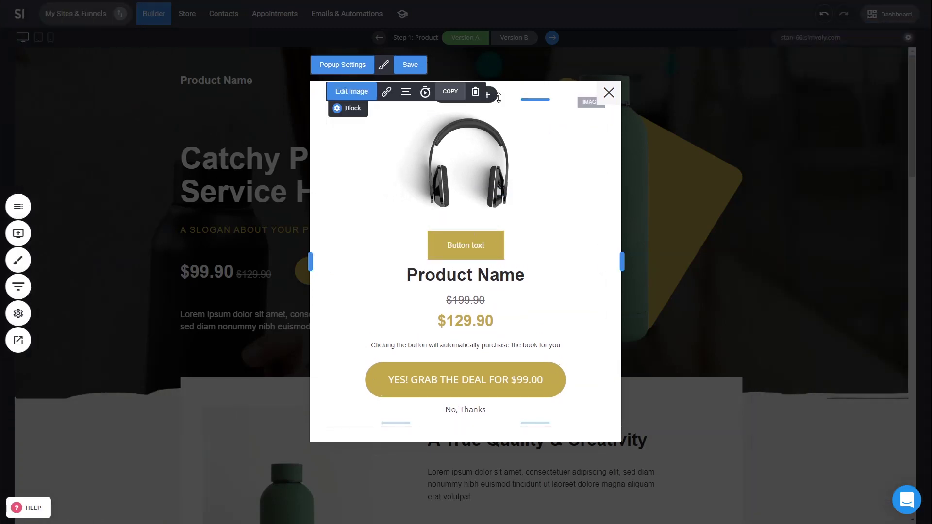
Widen the popup further and split it into two columns, headphone offer on the left
{"action": "left_click_drag", "start_coordinate": [621, 262], "coordinate": [759, 264]}
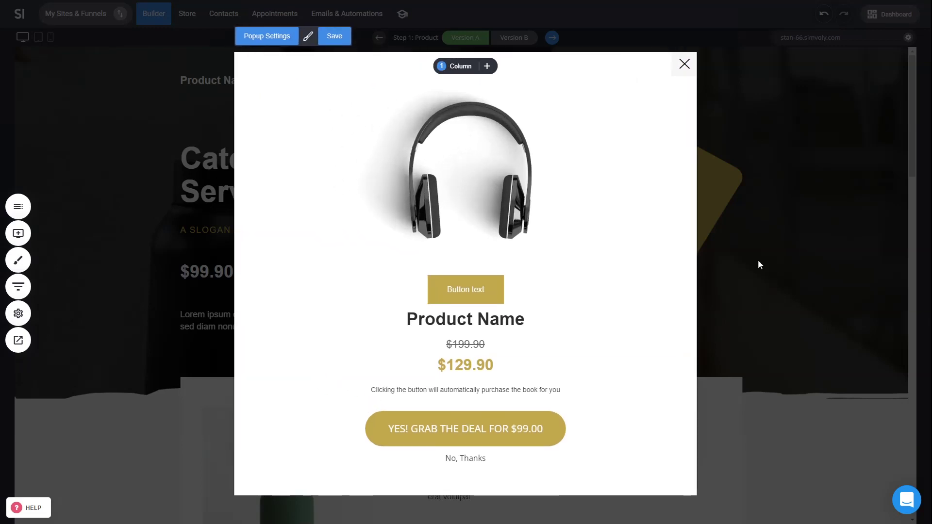
{"action": "left_click", "coordinate": [465, 70]}
{"action": "left_click", "coordinate": [474, 113]}
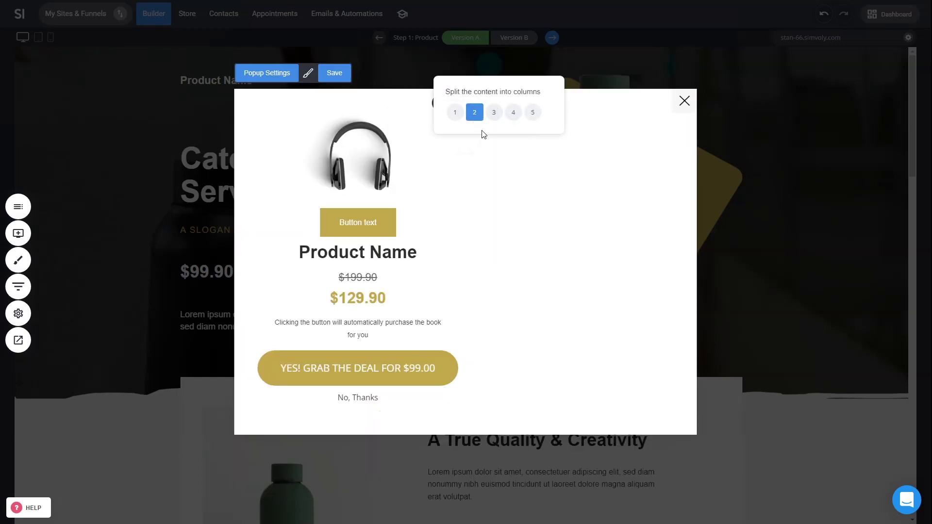
{"action": "mouse_move", "coordinate": [462, 254]}
{"action": "left_mouse_down"}
{"action": "mouse_move", "coordinate": [479, 253]}
{"action": "mouse_move", "coordinate": [468, 255]}
{"action": "left_mouse_up"}
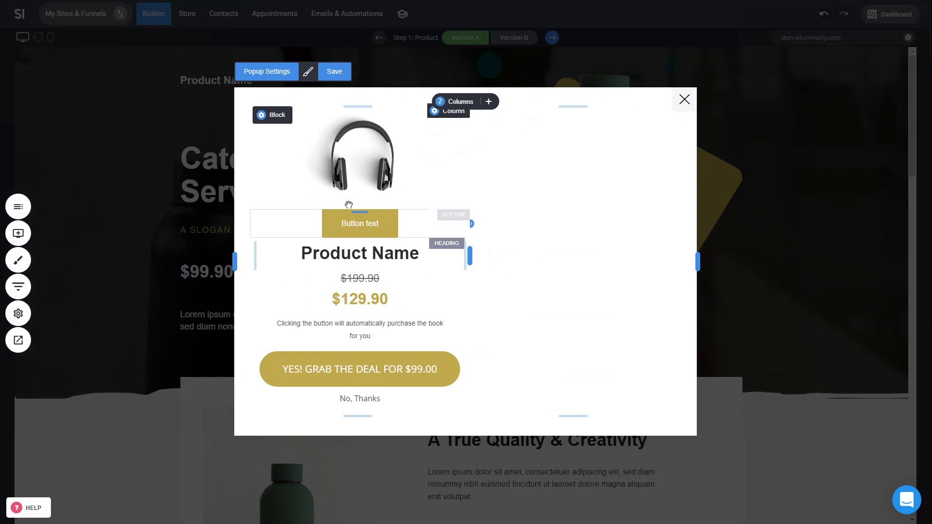
Delete the extra Button text button from the upsell popup
{"action": "left_click", "coordinate": [364, 223]}
{"action": "left_click", "coordinate": [397, 195]}
{"action": "left_click", "coordinate": [497, 230]}
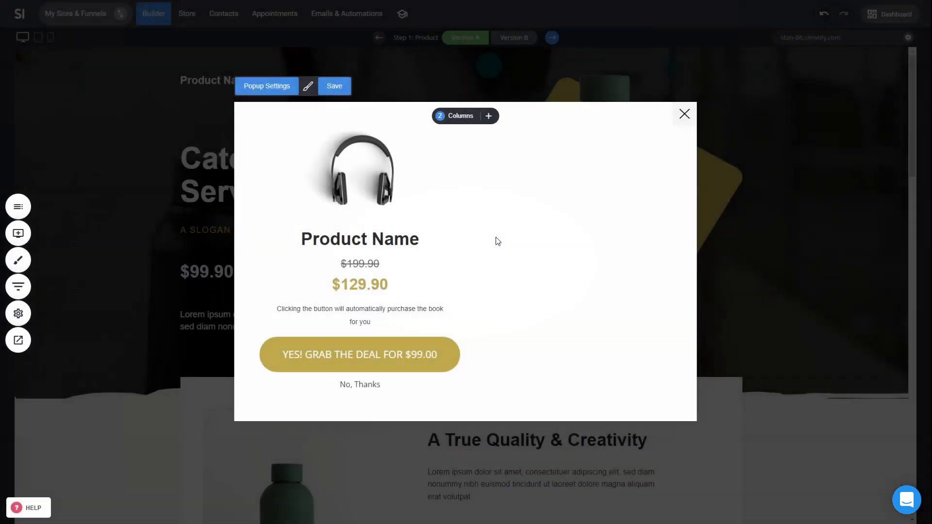
Create a new popup from the Checkout template with the red side panel
{"action": "left_click", "coordinate": [26, 213]}
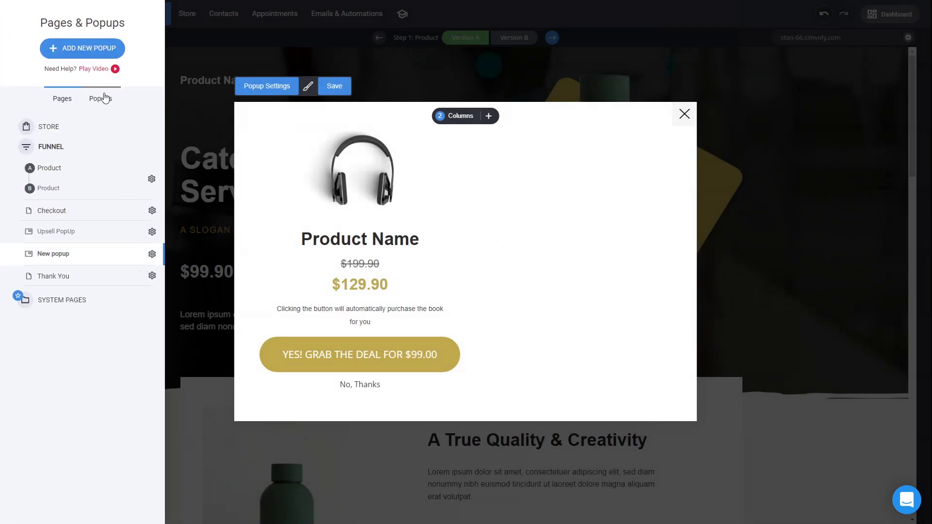
{"action": "left_click", "coordinate": [99, 98]}
{"action": "left_click", "coordinate": [83, 173]}
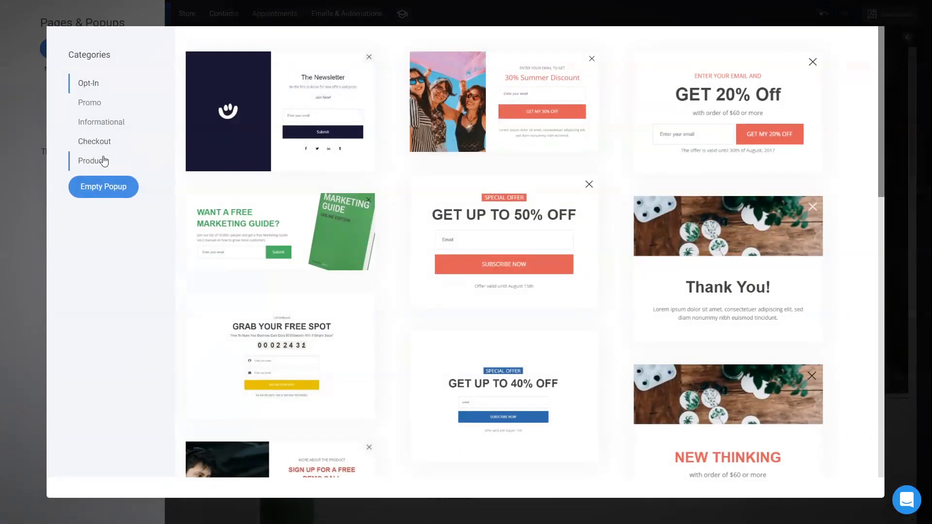
{"action": "left_click", "coordinate": [96, 143]}
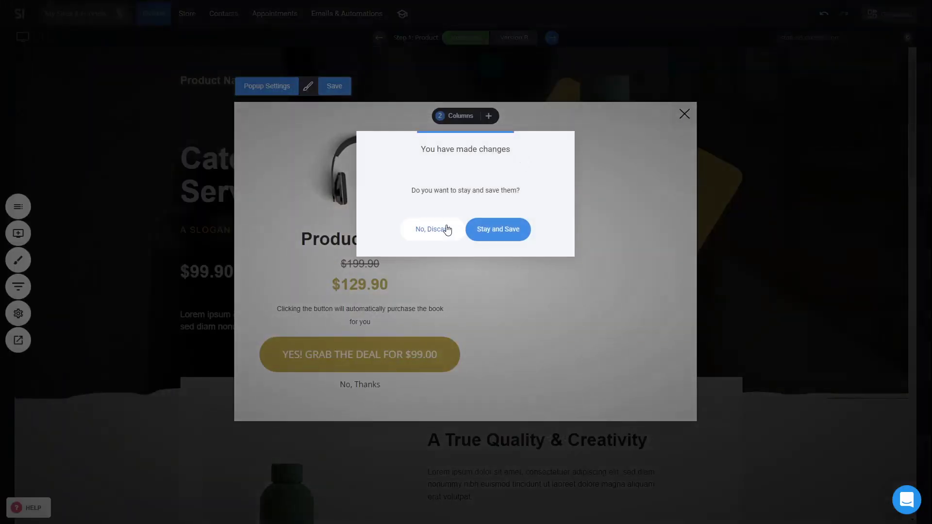
{"action": "left_click", "coordinate": [443, 228]}
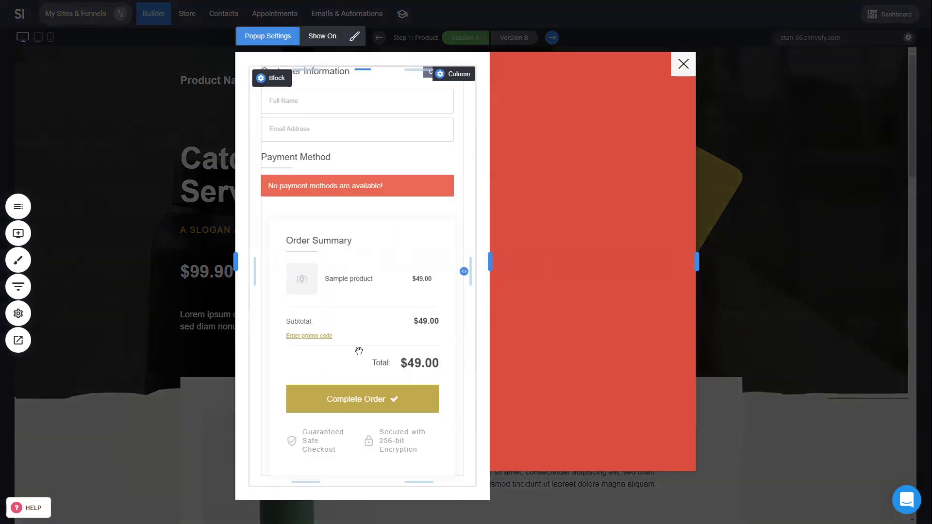
Select the order summary products element, then close the checkout popup
{"action": "left_click", "coordinate": [368, 302]}
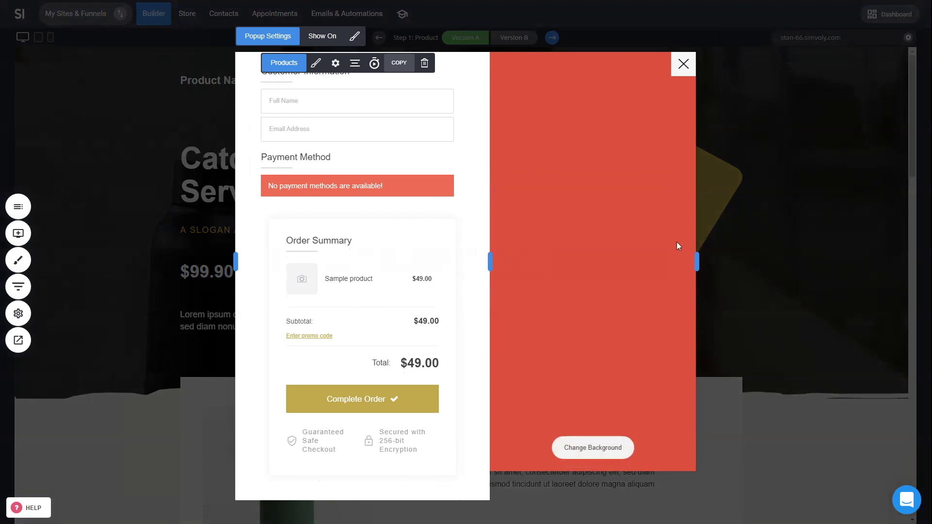
{"action": "mouse_move", "coordinate": [537, 261]}
{"action": "left_click", "coordinate": [683, 65]}
{"action": "scroll", "coordinate": [485, 422], "scroll_direction": "down", "scroll_amount": 5}
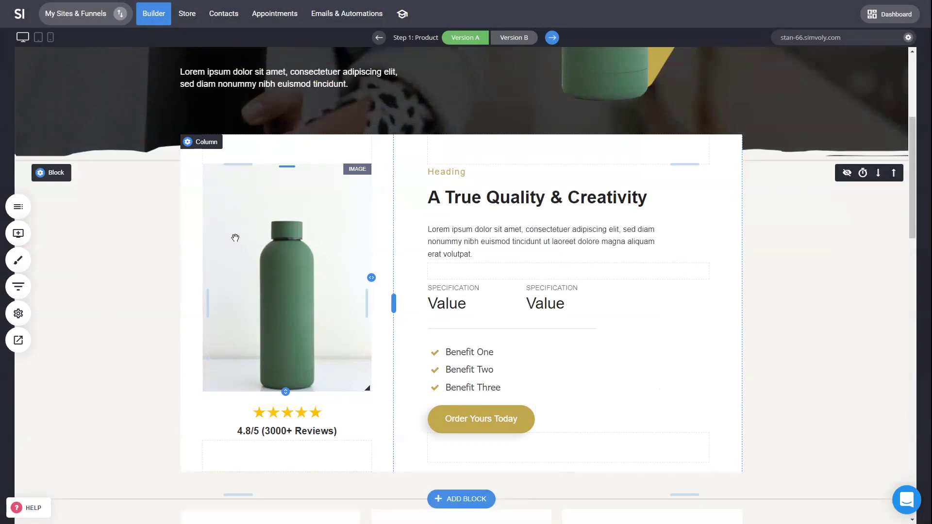
{"action": "scroll", "coordinate": [758, 311], "scroll_direction": "down", "scroll_amount": 5}
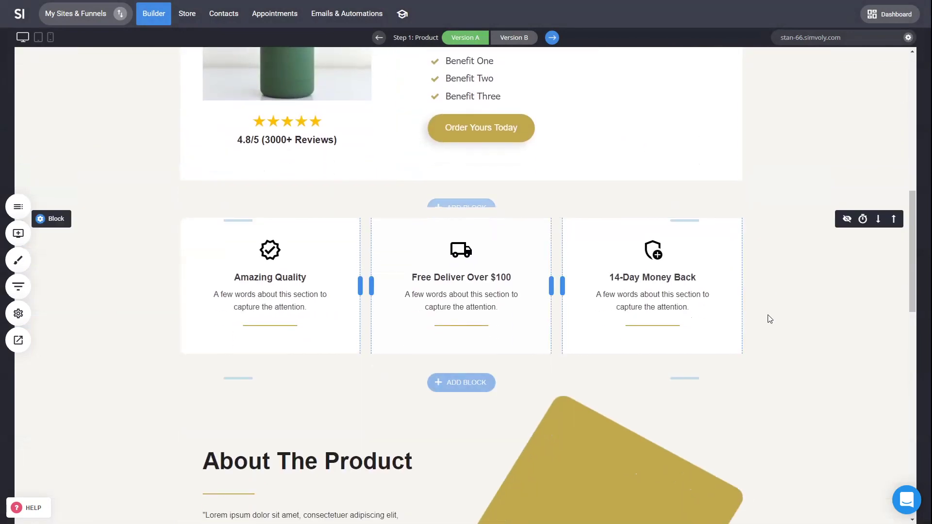
{"action": "scroll", "coordinate": [762, 304], "scroll_direction": "up", "scroll_amount": 5}
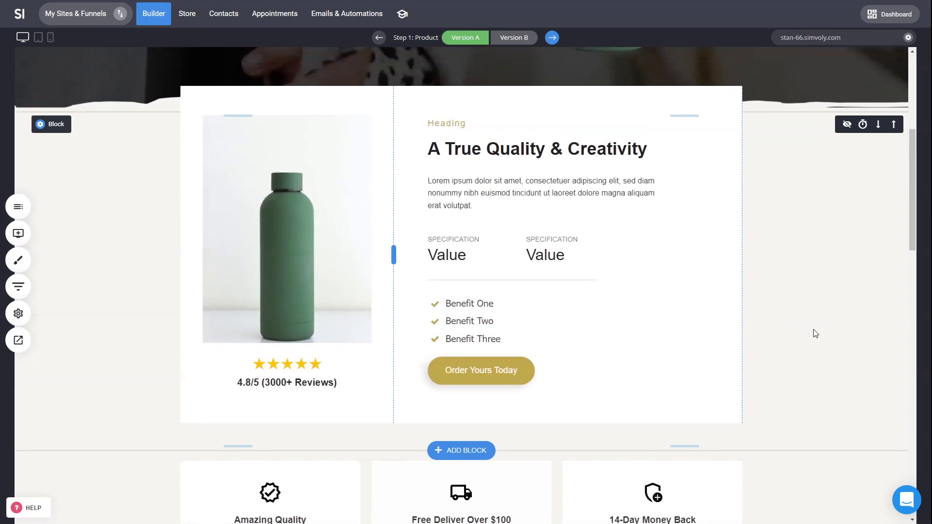
{"action": "scroll", "coordinate": [815, 334], "scroll_direction": "up", "scroll_amount": 5}
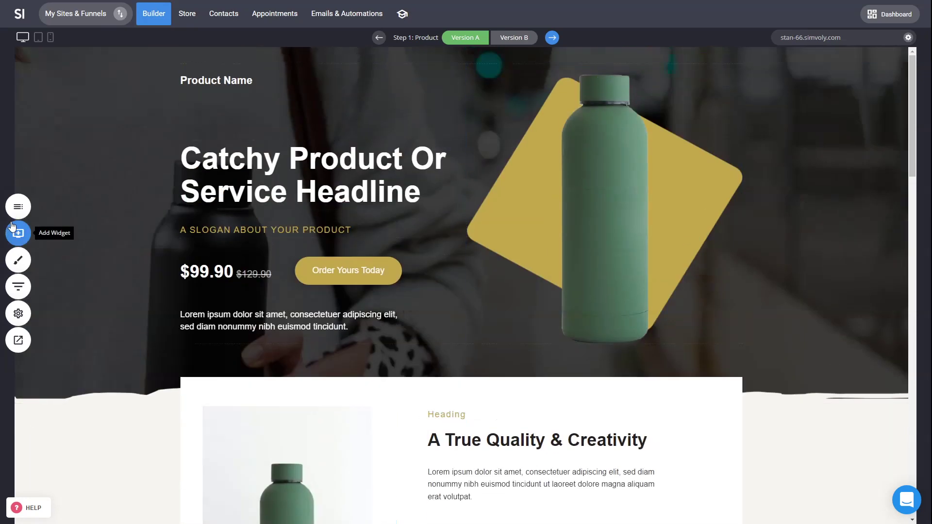